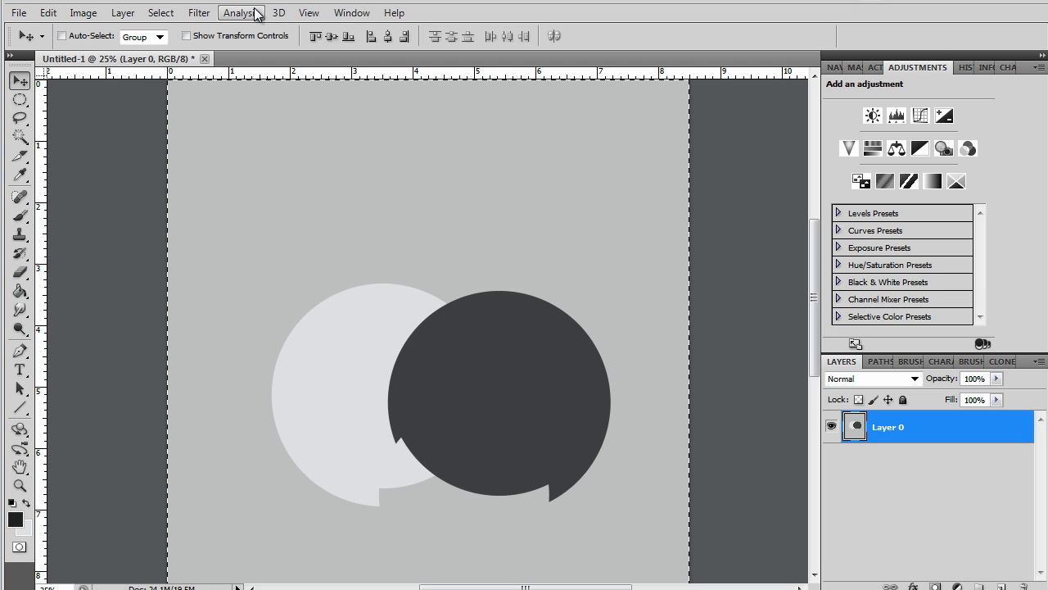
Open Smart Sharpen for the two-circle layer, reduce Amount to 2% and Radius to 0.1 px, and show the lower circle edges in the preview.
left_click(200, 12)
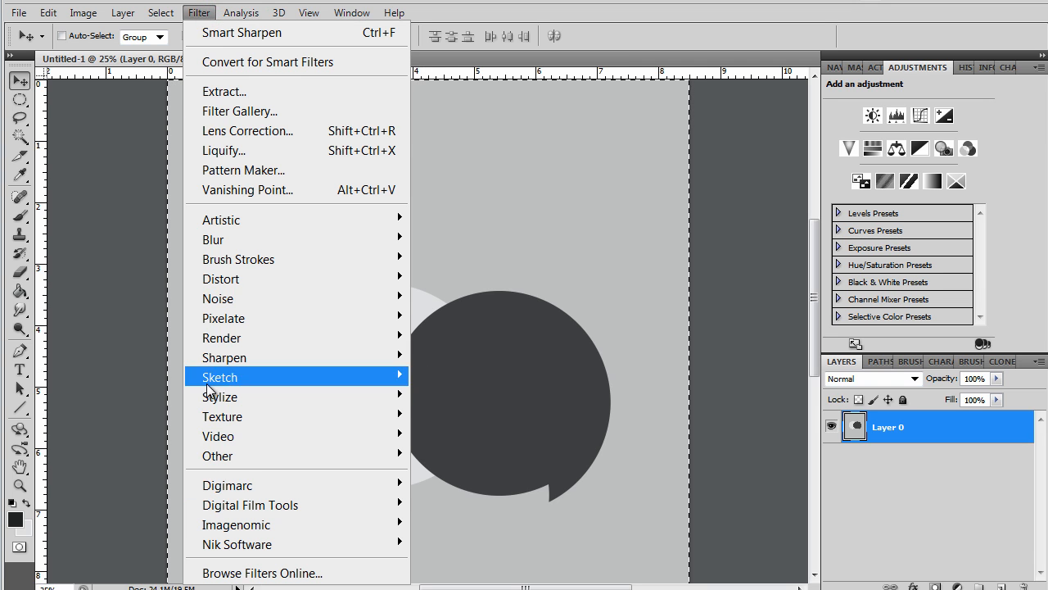
mouse_move(292, 364)
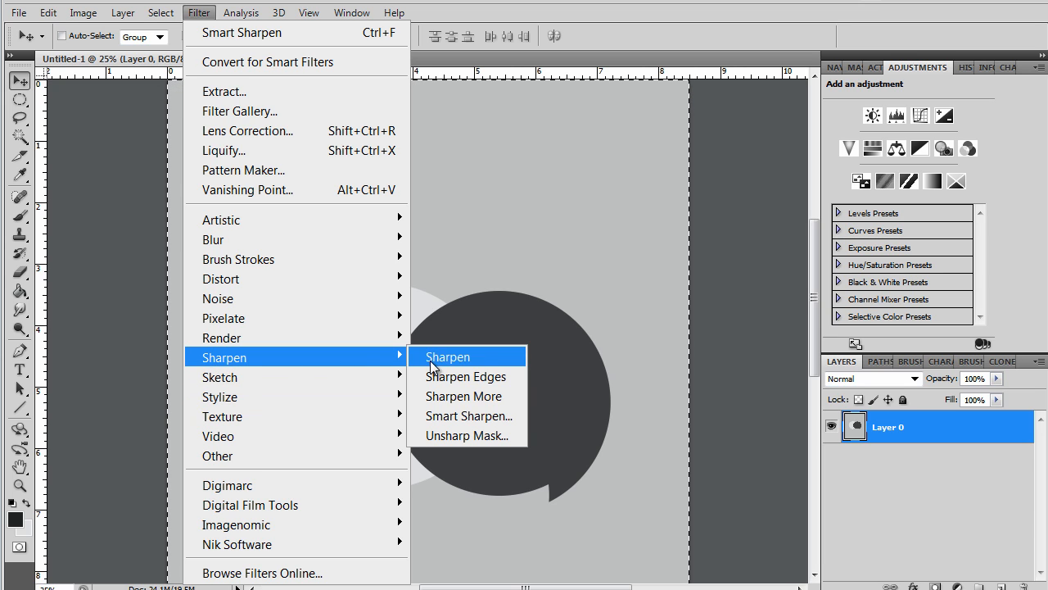
left_click(441, 413)
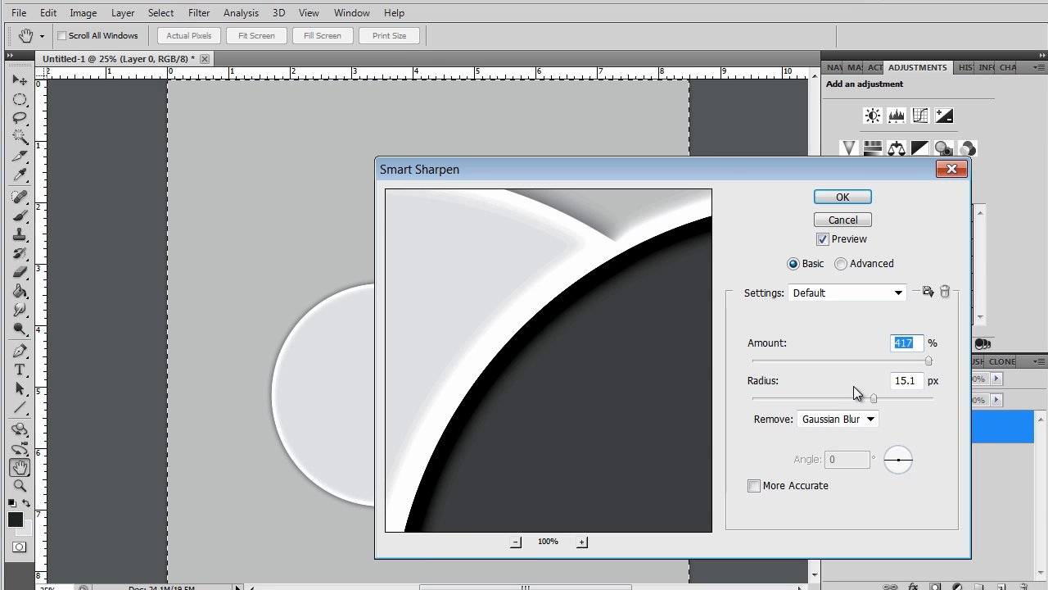
left_click(754, 360)
left_click_drag(874, 399, 748, 399)
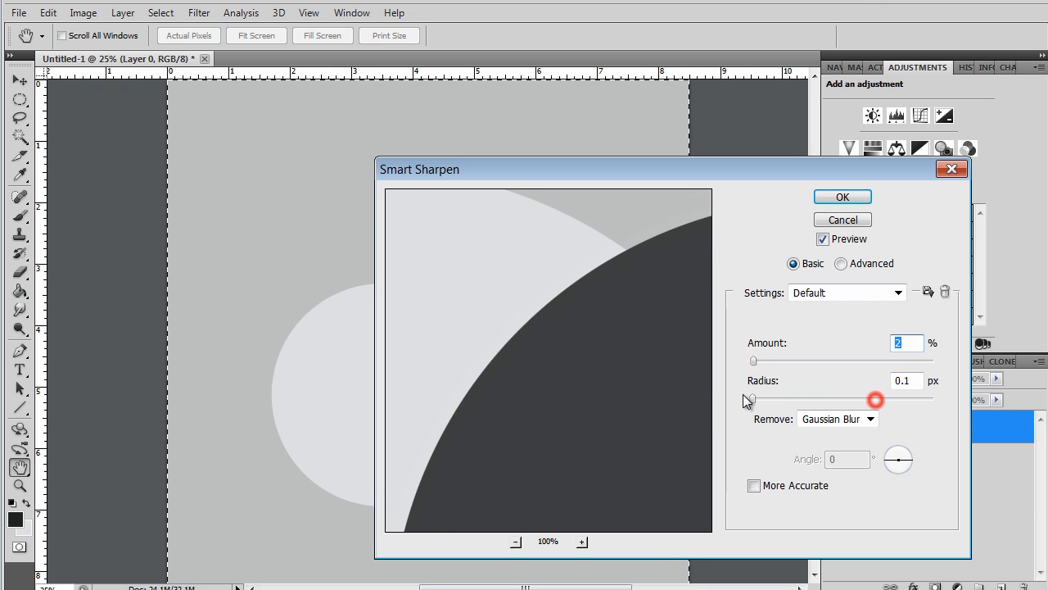
left_click_drag(592, 398, 633, 320)
left_click_drag(587, 446, 597, 308)
left_click_drag(585, 449, 599, 431)
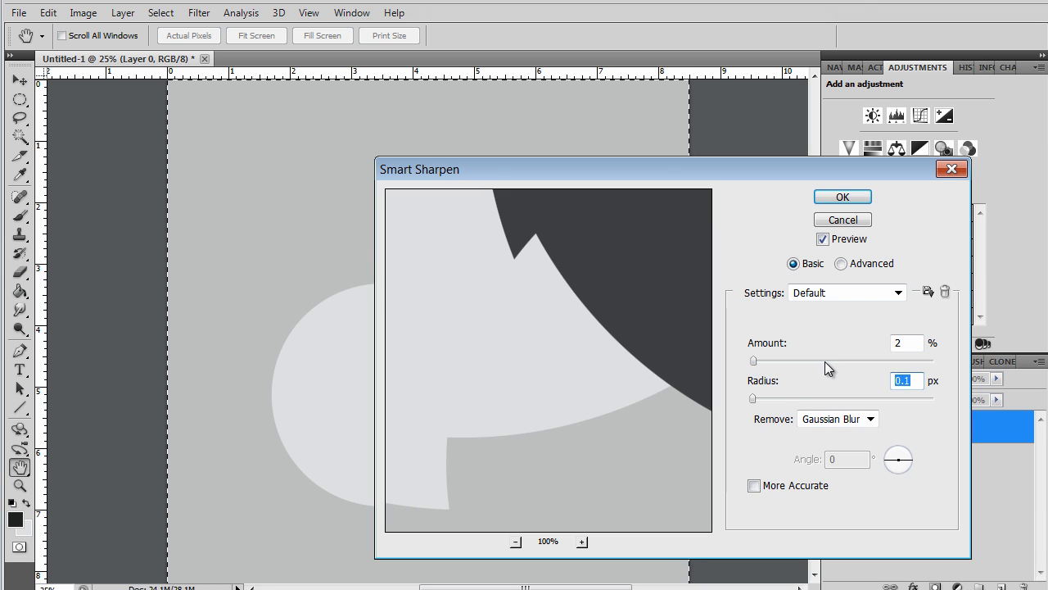
Try Smart Sharpen at Amount 67% and Radius 0.3 px, examining the circle edges at 200% preview zoom.
left_click_drag(752, 398, 761, 396)
left_click_drag(753, 361, 814, 365)
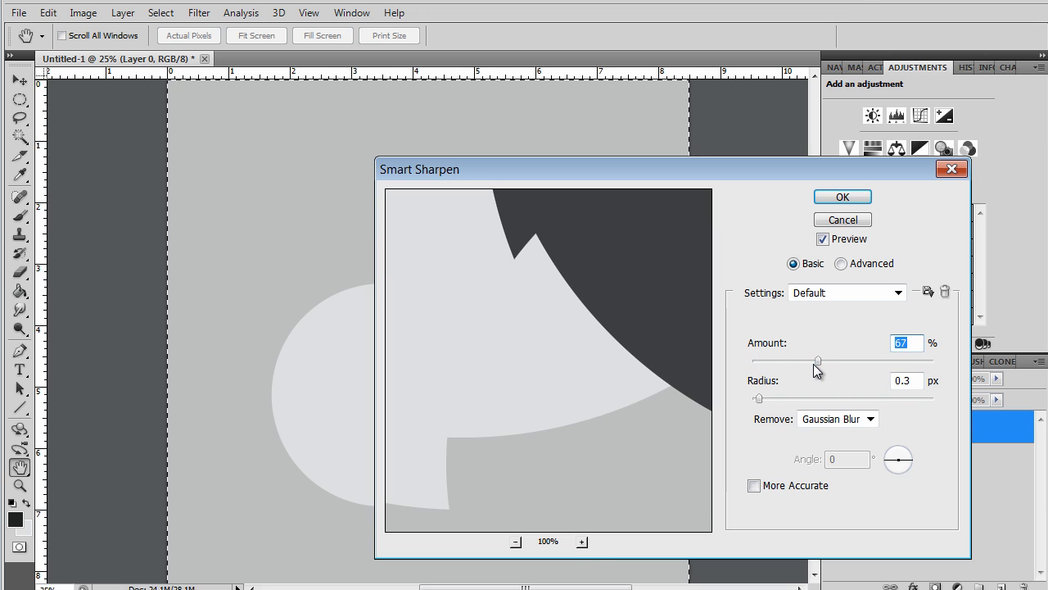
left_click(582, 541)
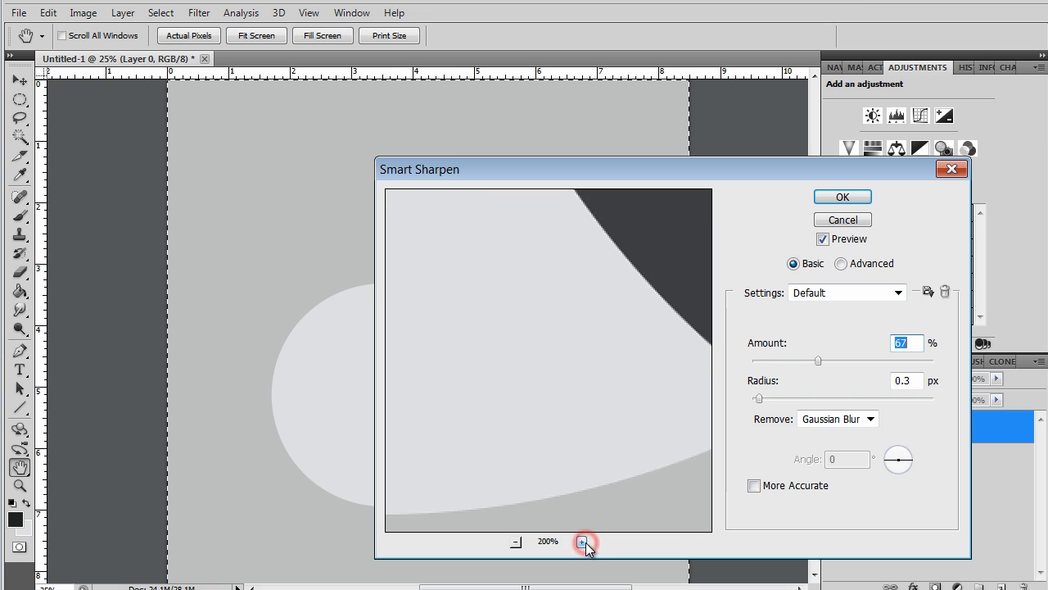
left_click_drag(647, 442, 573, 439)
Try a Smart Sharpen Radius of 0.8 px, comparing an Amount of 1% with 129%.
left_click(776, 400)
left_click_drag(825, 361, 718, 374)
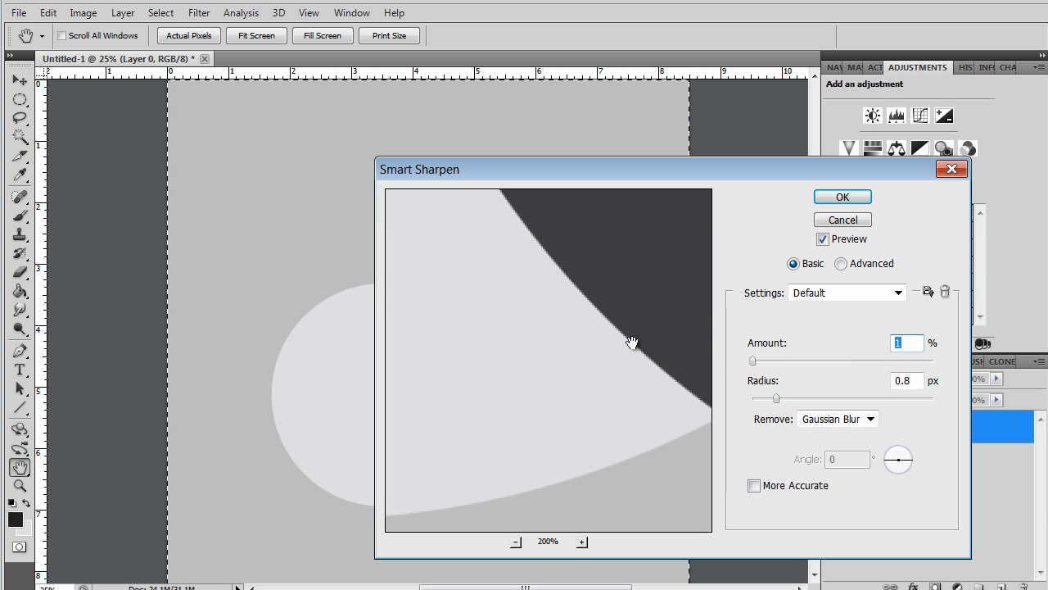
left_click(750, 361)
left_click_drag(804, 360, 865, 359)
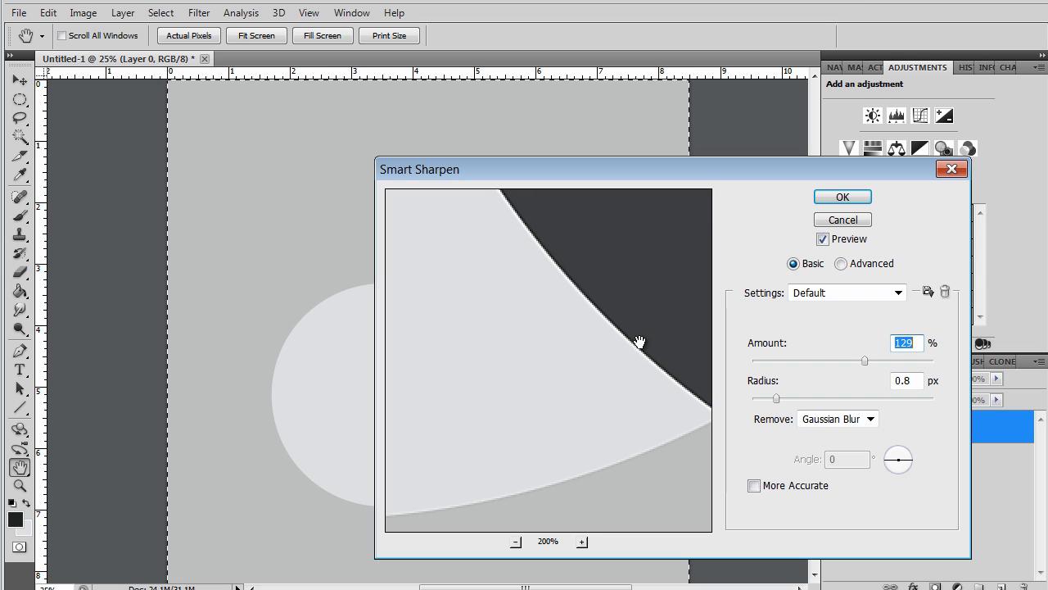
Try a Smart Sharpen Amount of 217% with a Radius of 3.6 px and of 18.2 px.
left_click_drag(871, 358, 903, 360)
left_click(778, 399)
left_click_drag(779, 401, 817, 399)
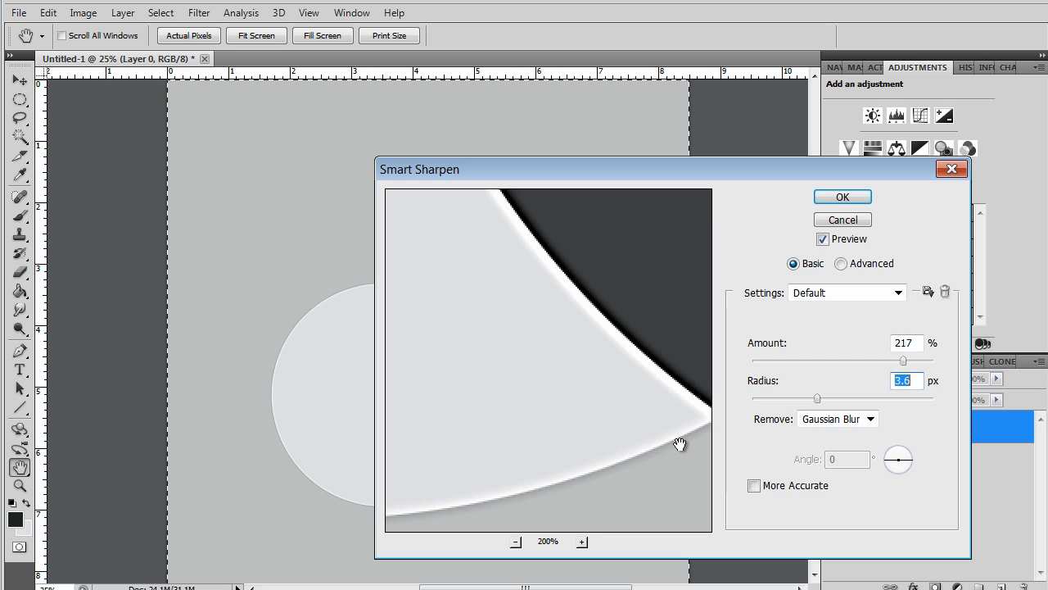
left_click_drag(818, 400, 879, 399)
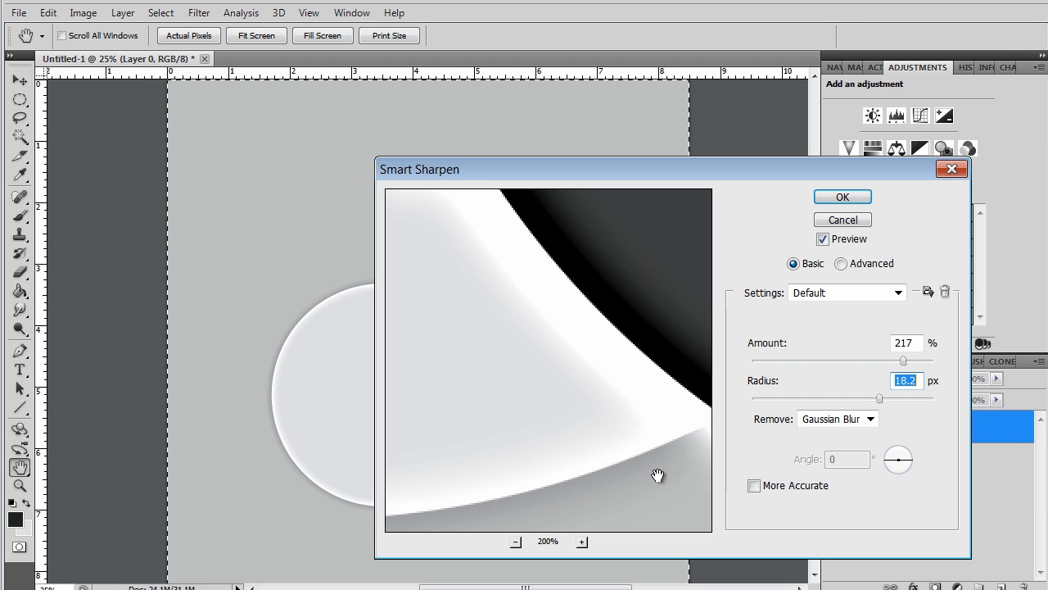
Apply Smart Sharpen at Amount 500% and Radius 64.0 px, and move the sharpened circles higher on the canvas.
left_click_drag(662, 427, 539, 475)
left_click(580, 475)
left_click(515, 541)
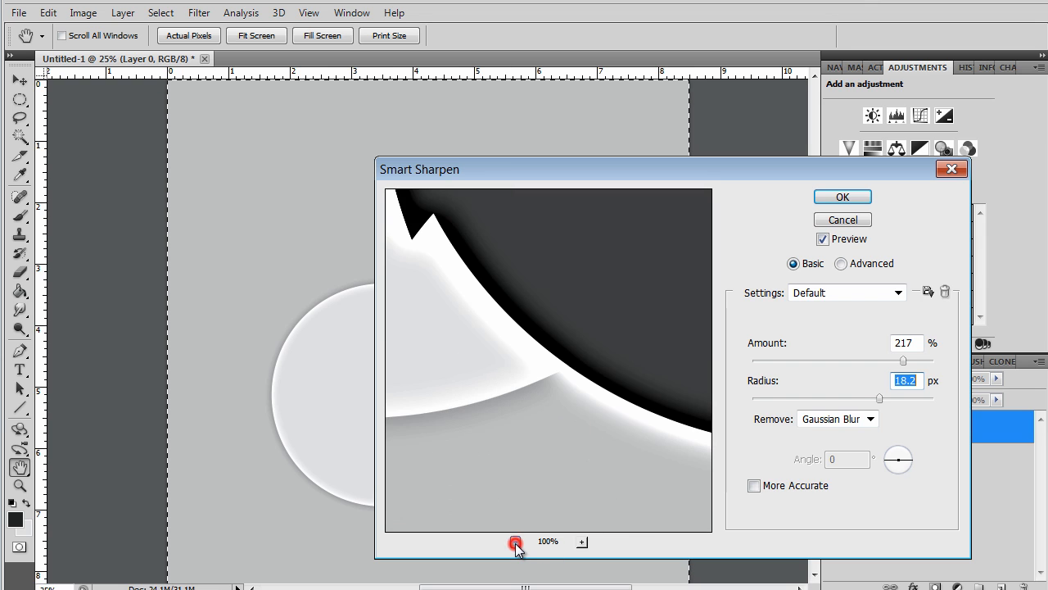
left_click(515, 541)
left_click(515, 541)
left_click_drag(548, 356, 567, 410)
left_click_drag(903, 361, 943, 361)
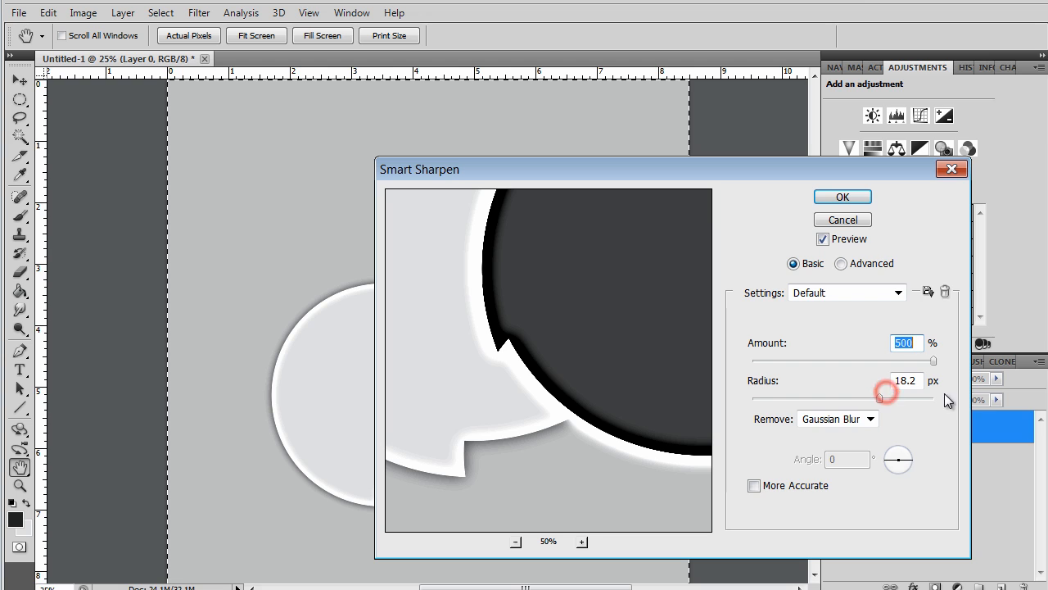
left_click_drag(933, 396, 935, 398)
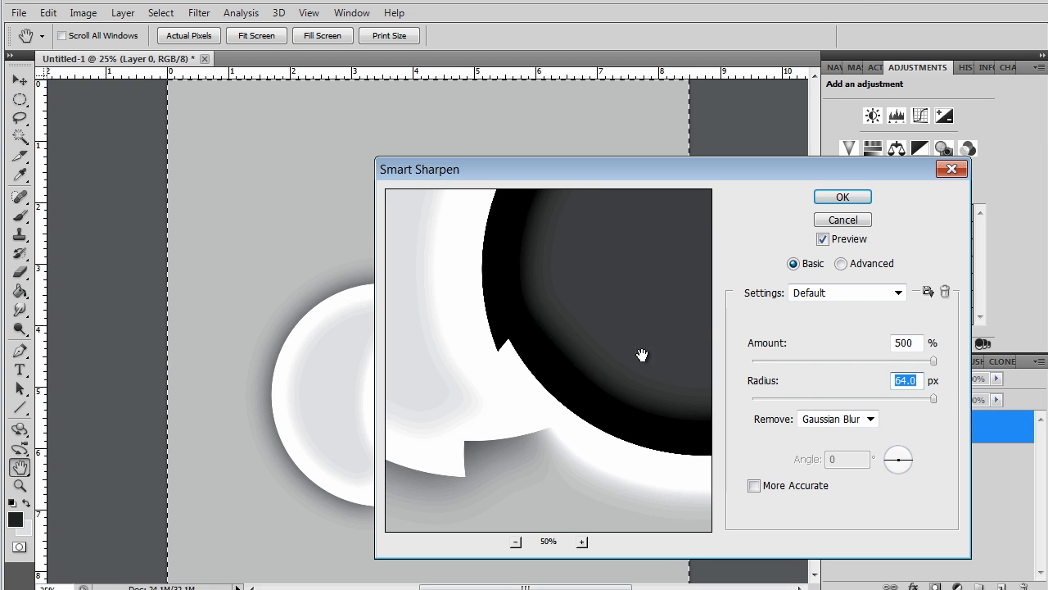
left_click(842, 197)
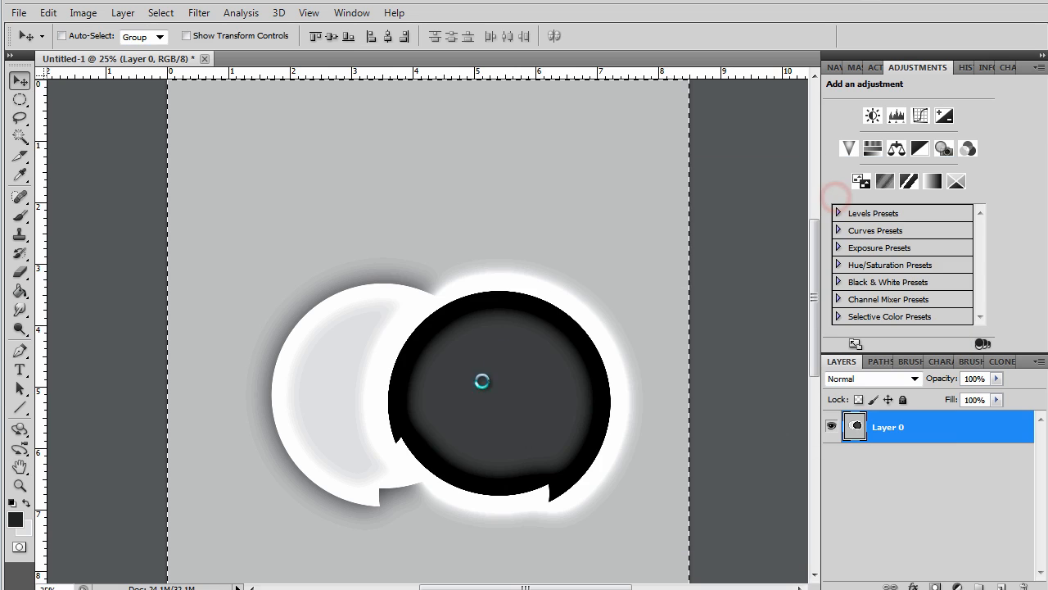
left_click_drag(442, 436, 440, 347)
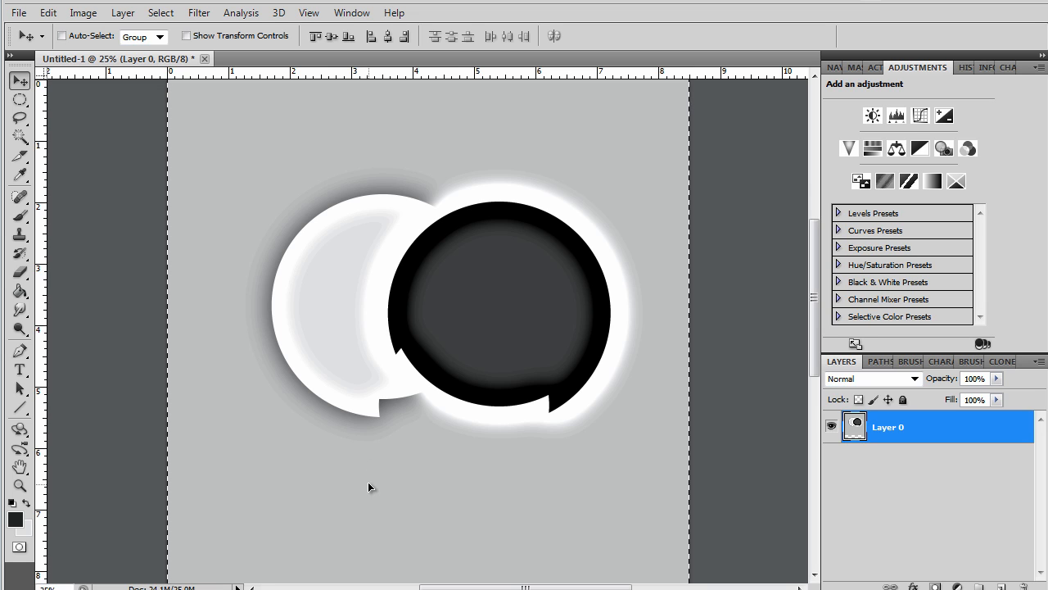
Switch to Lightroom and open the white flower photo 20110905-IMG_1449.CR2 in the Develop module.
key("alt+Tab")
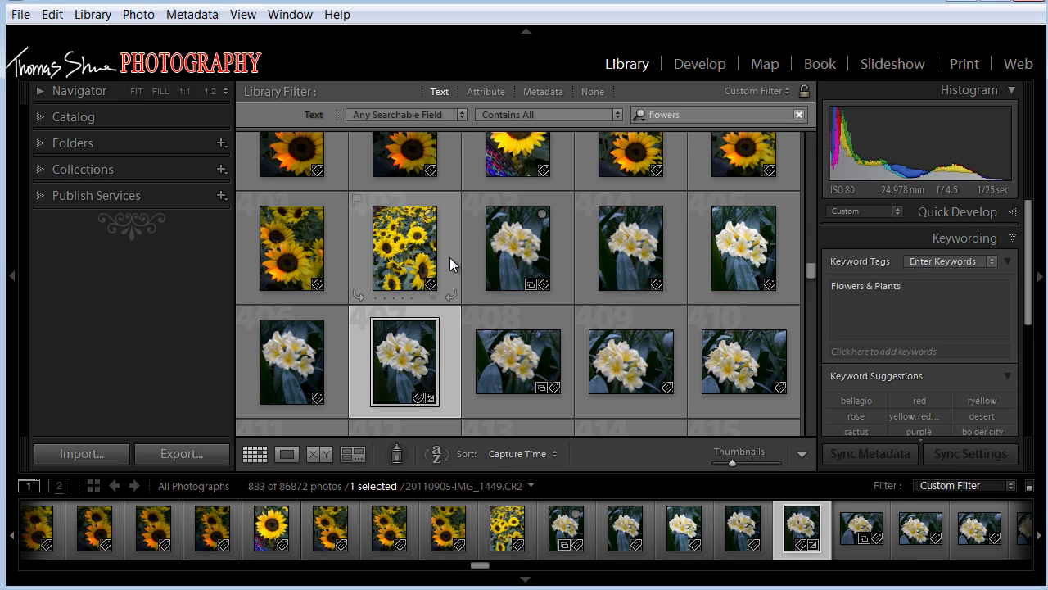
left_click(391, 352)
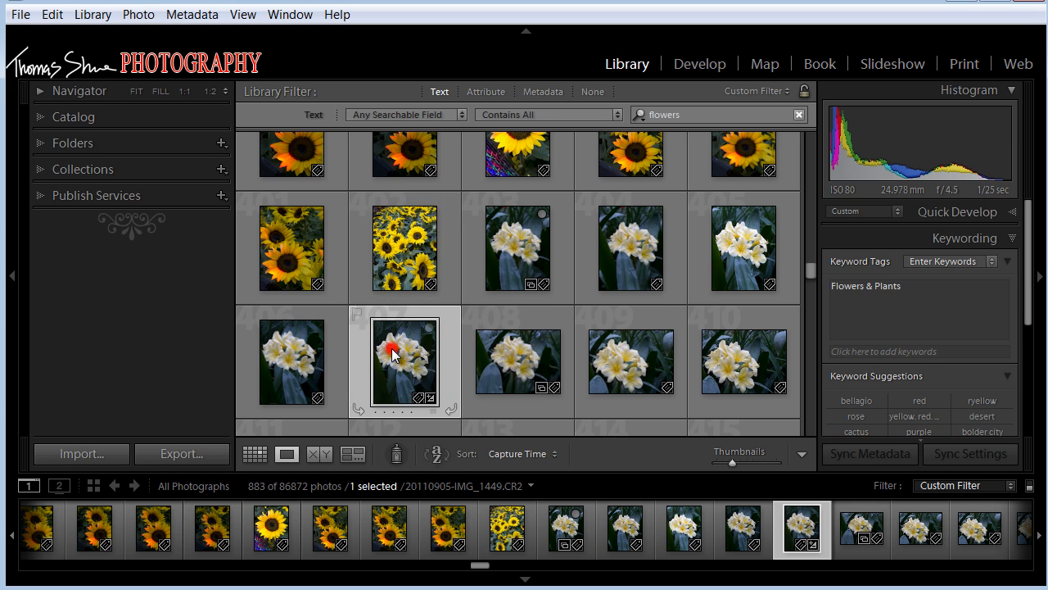
double_click(391, 352)
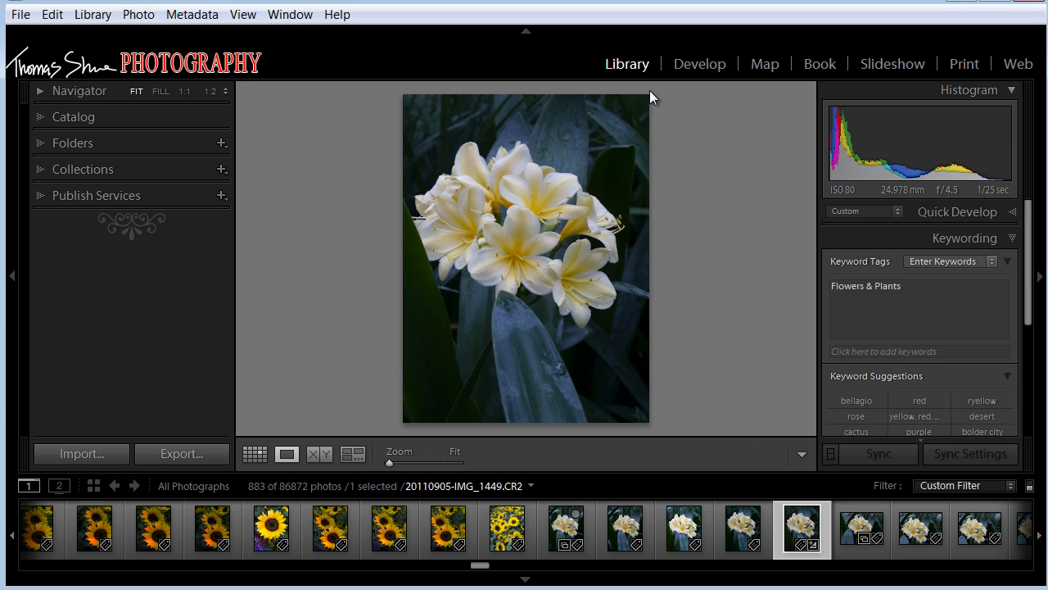
key("d")
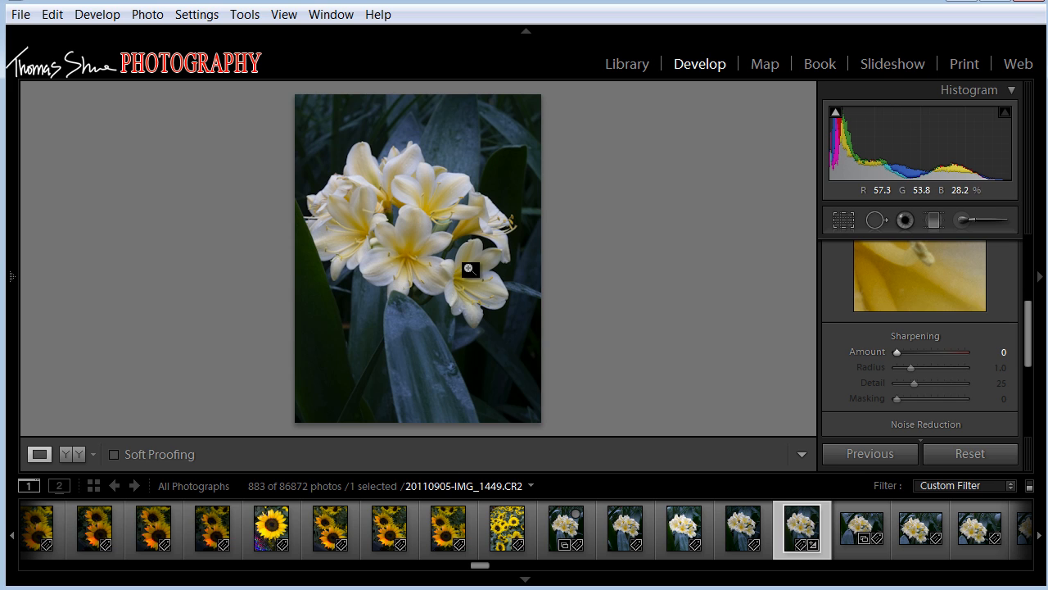
Set the photo's sharpening Amount to 11 and Radius to 0.5.
left_click_drag(1030, 303, 1029, 330)
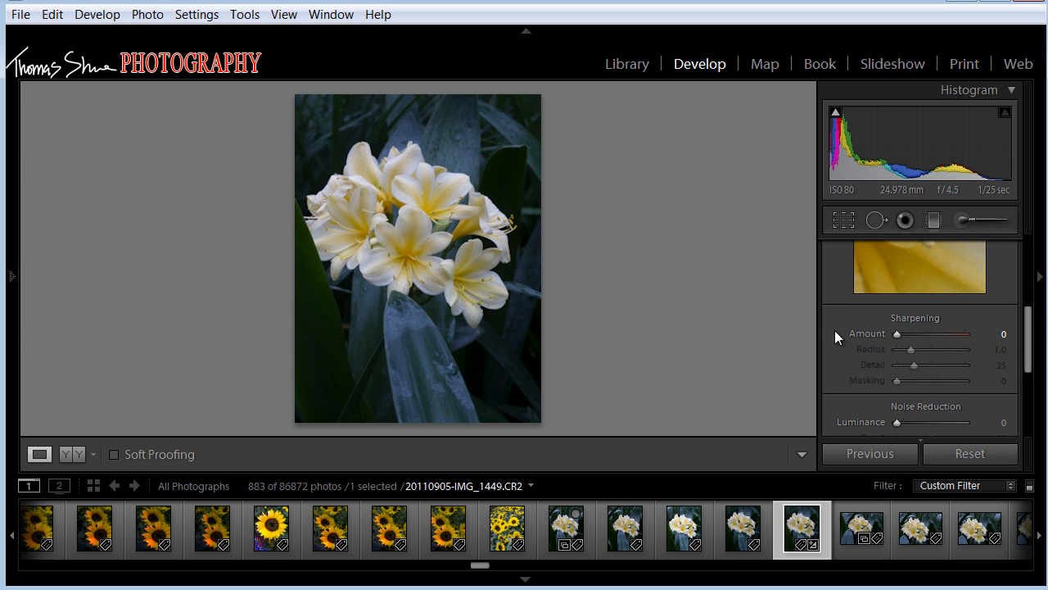
left_click(909, 352)
left_click(900, 335)
mouse_move(910, 349)
left_mouse_down()
mouse_move(871, 349)
mouse_move(902, 334)
left_mouse_up()
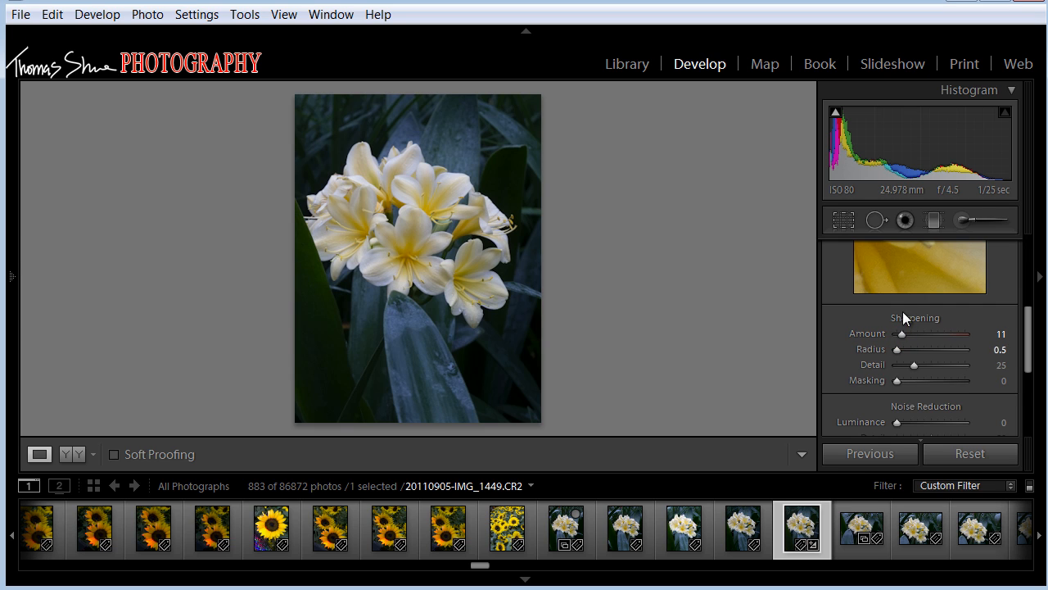
Collapse the Histogram and shift the Detail preview around the yellow stamen.
left_click_drag(902, 275, 903, 275)
left_click_drag(1028, 329, 1030, 300)
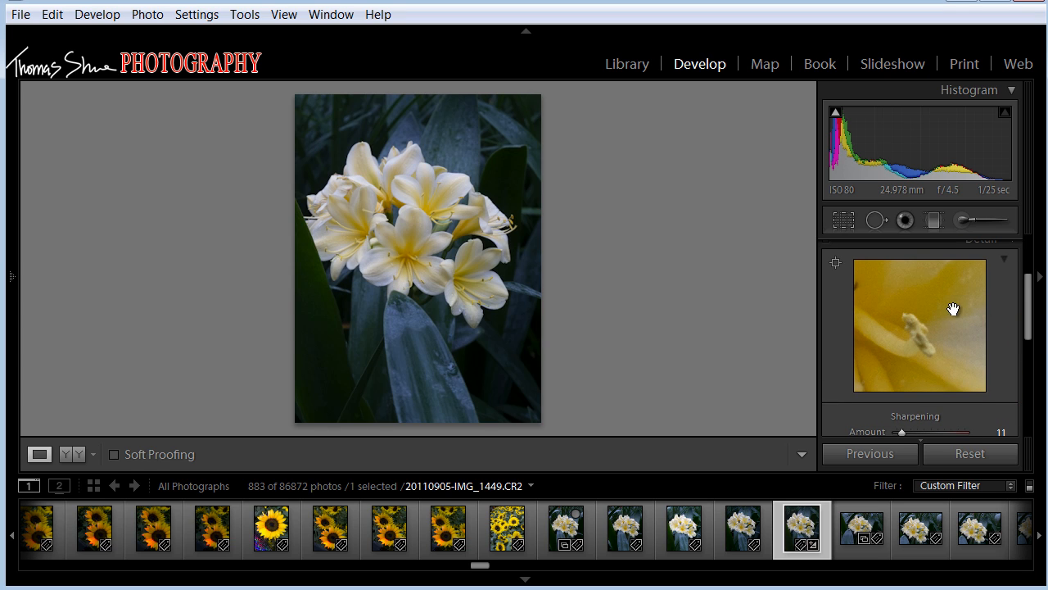
left_click(1008, 87)
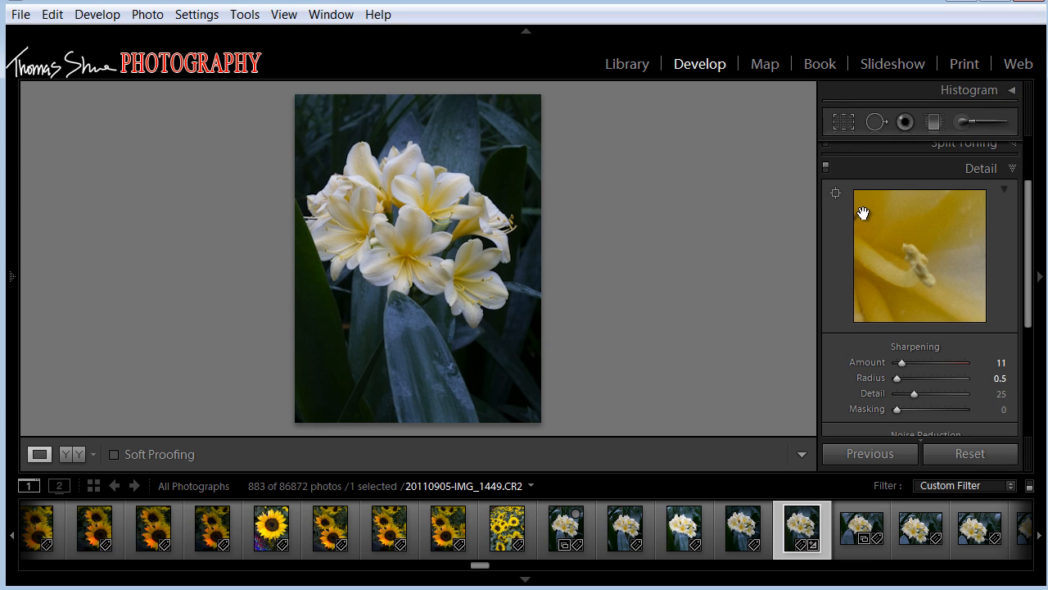
left_click_drag(913, 271, 938, 265)
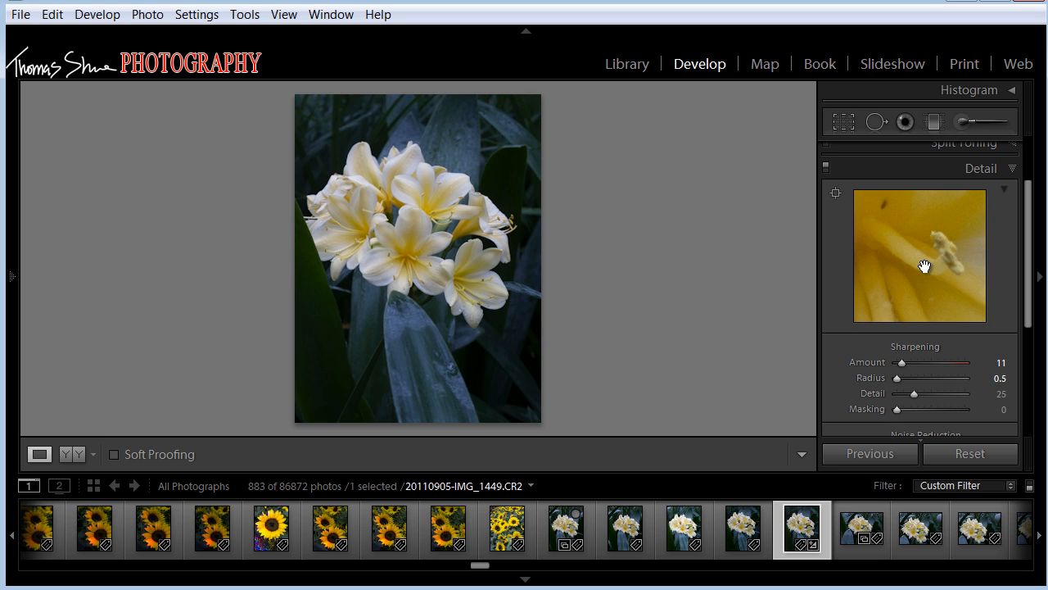
Zoom the photo into the central flower and target the Detail preview on the tip of its lower stamen.
left_click(833, 193)
left_click(835, 193)
left_click(402, 235)
left_click(406, 236)
double_click(430, 235)
left_click(430, 235)
left_click_drag(468, 262, 584, 164)
left_click_drag(535, 258, 819, 219)
left_click(835, 194)
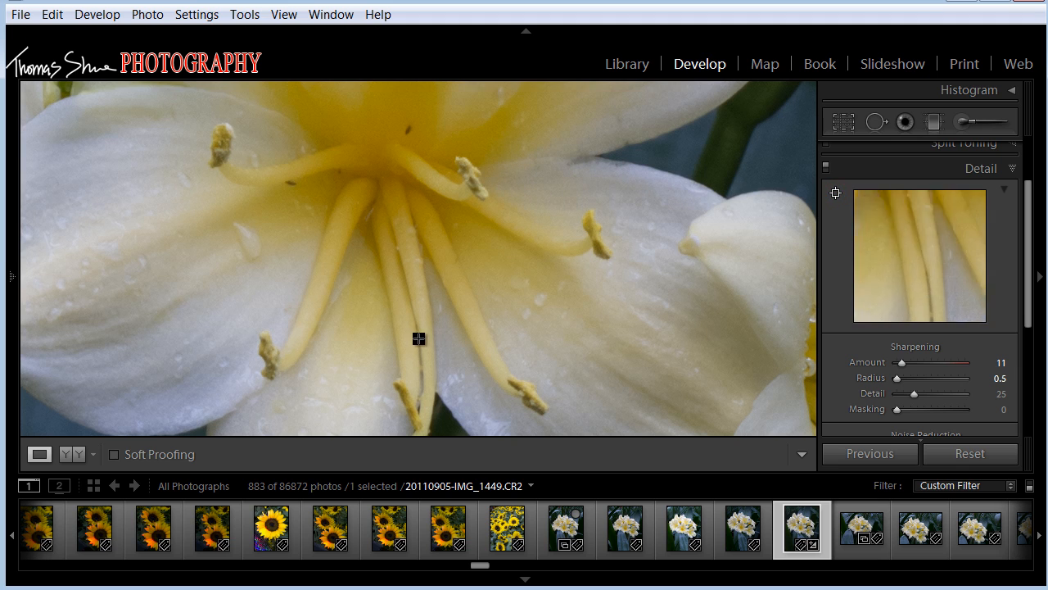
left_click(526, 398)
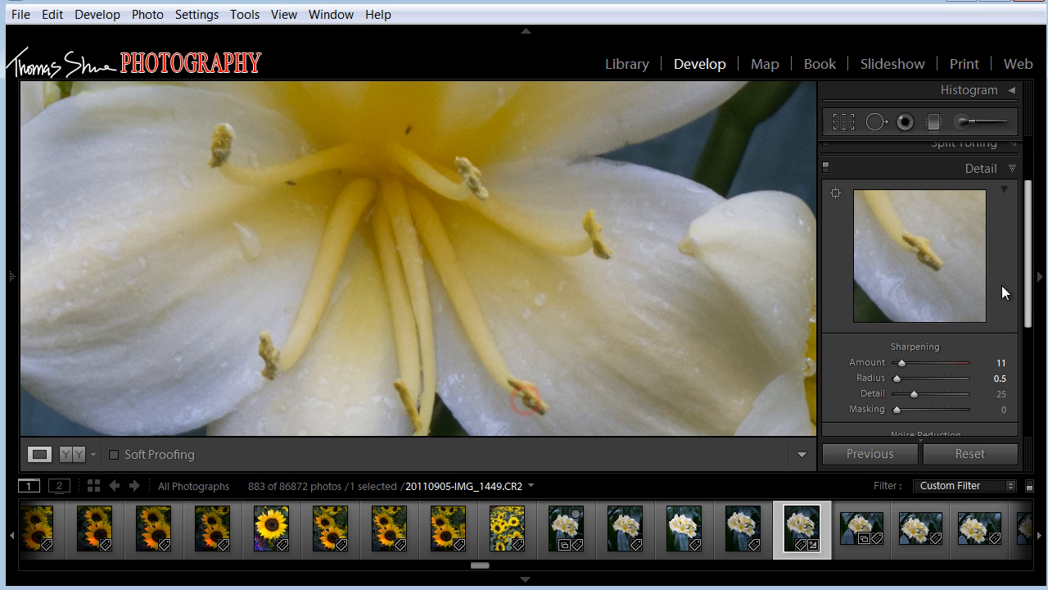
Exaggerate the sharpening with Amount 121, Radius 3.0 and Detail 100, and inspect the effect on the petals.
mouse_move(1027, 258)
left_mouse_down()
mouse_move(1029, 273)
mouse_move(1029, 258)
left_mouse_up()
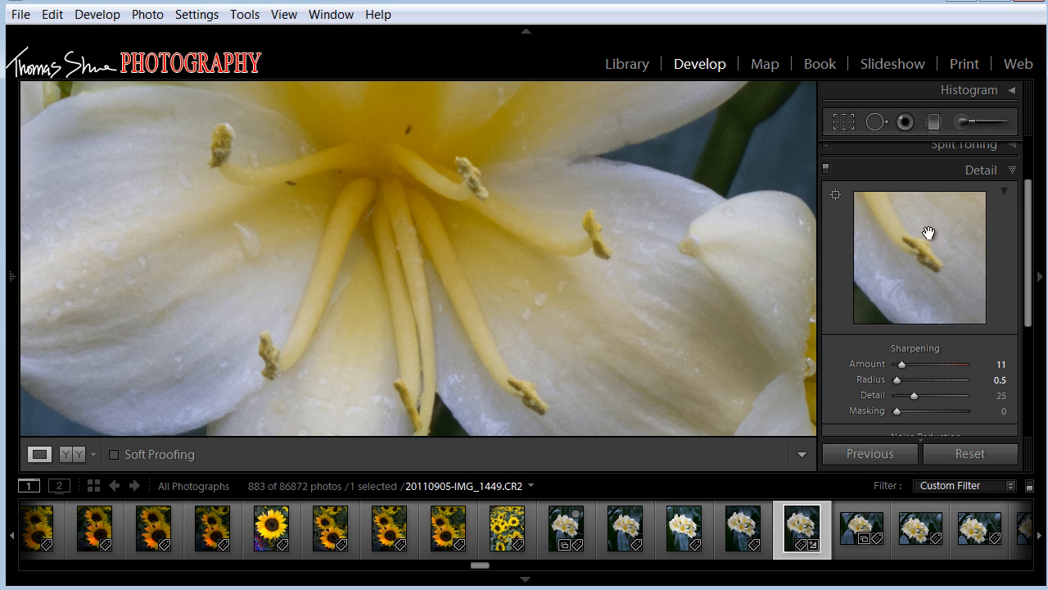
scroll(1030, 283, "down", 1)
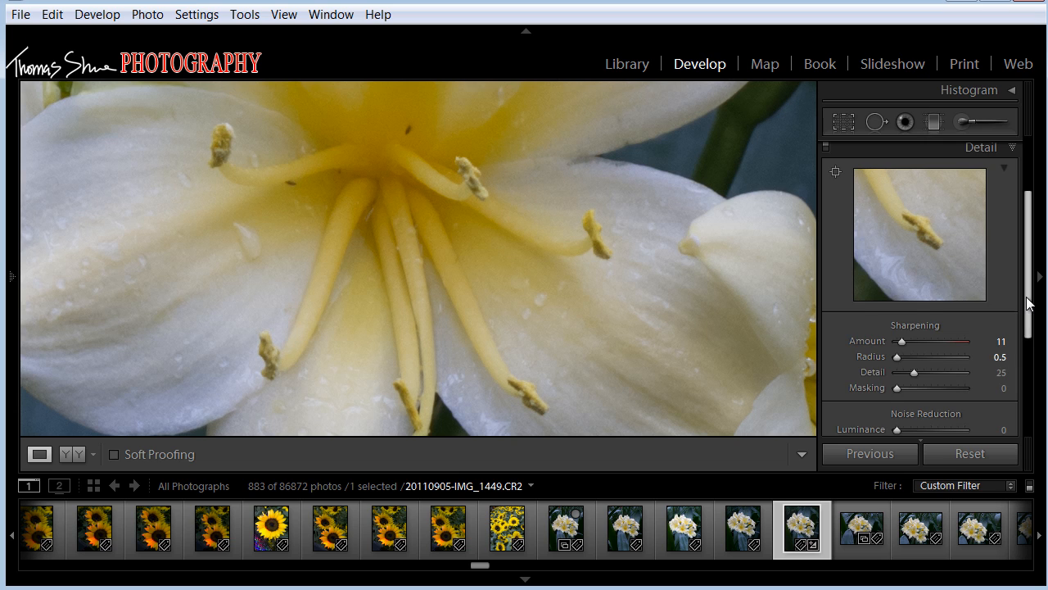
scroll(1027, 295, "down", 1)
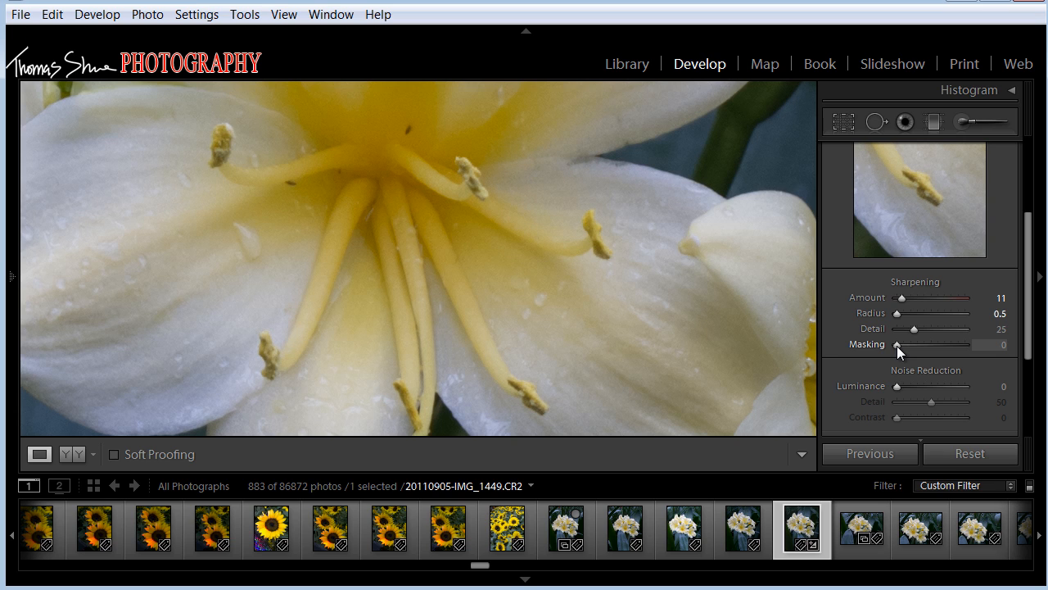
left_click_drag(1027, 302, 1027, 295)
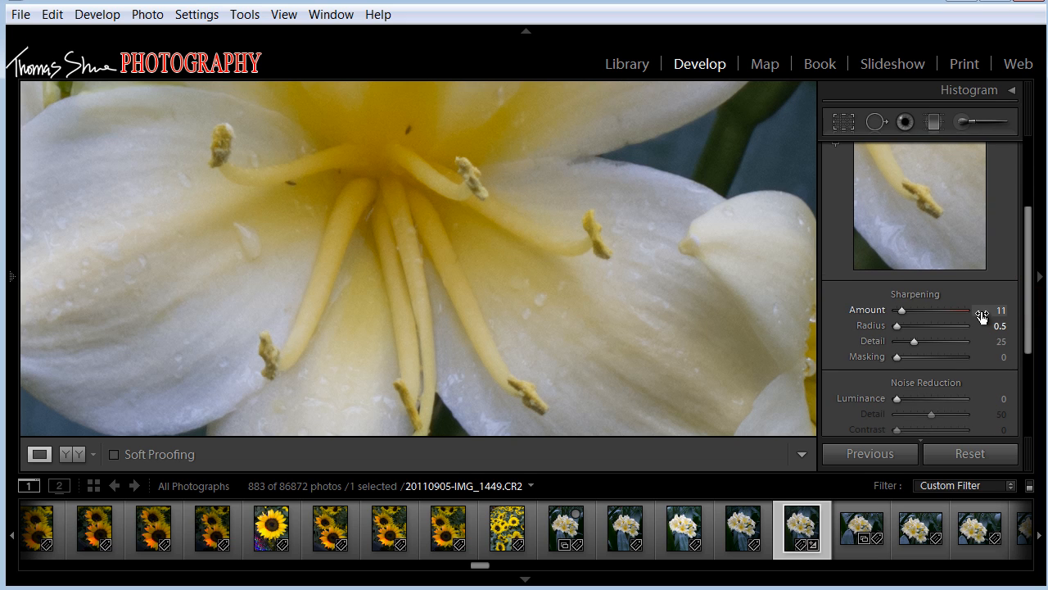
left_click_drag(903, 310, 953, 309)
left_click_drag(897, 325, 935, 325)
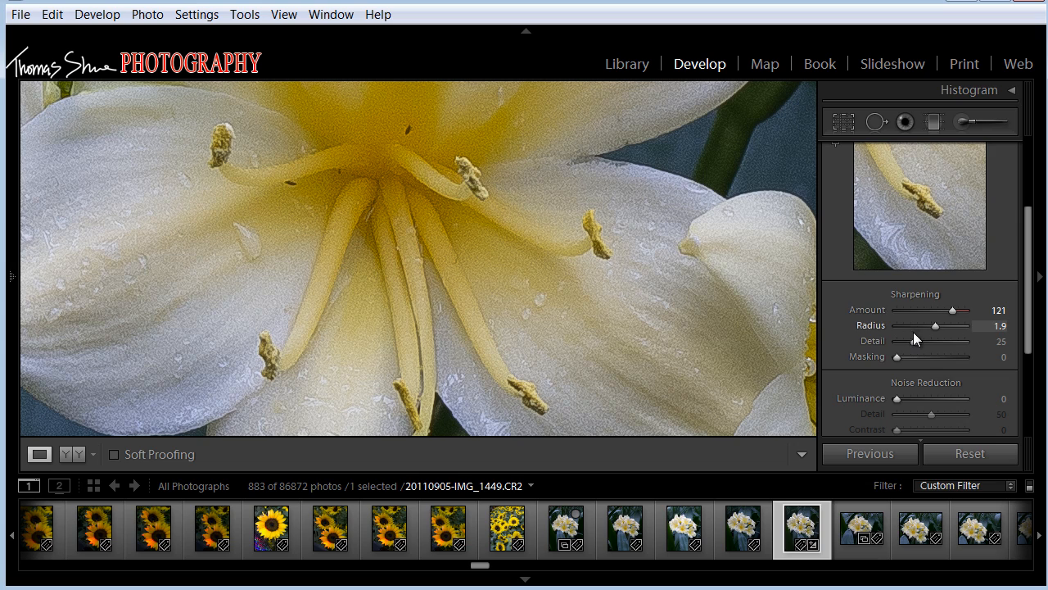
left_click_drag(936, 325, 976, 322)
left_click_drag(912, 341, 999, 342)
left_click_drag(610, 317, 610, 283)
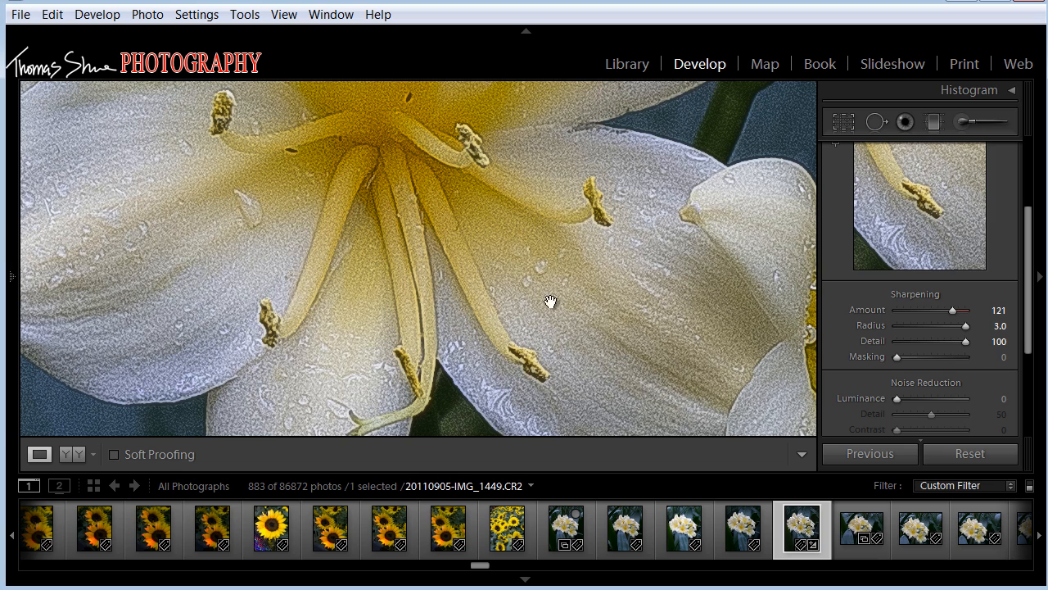
Reset the sharpening Amount, Radius and Detail to their default values.
double_click(864, 310)
double_click(862, 325)
double_click(863, 342)
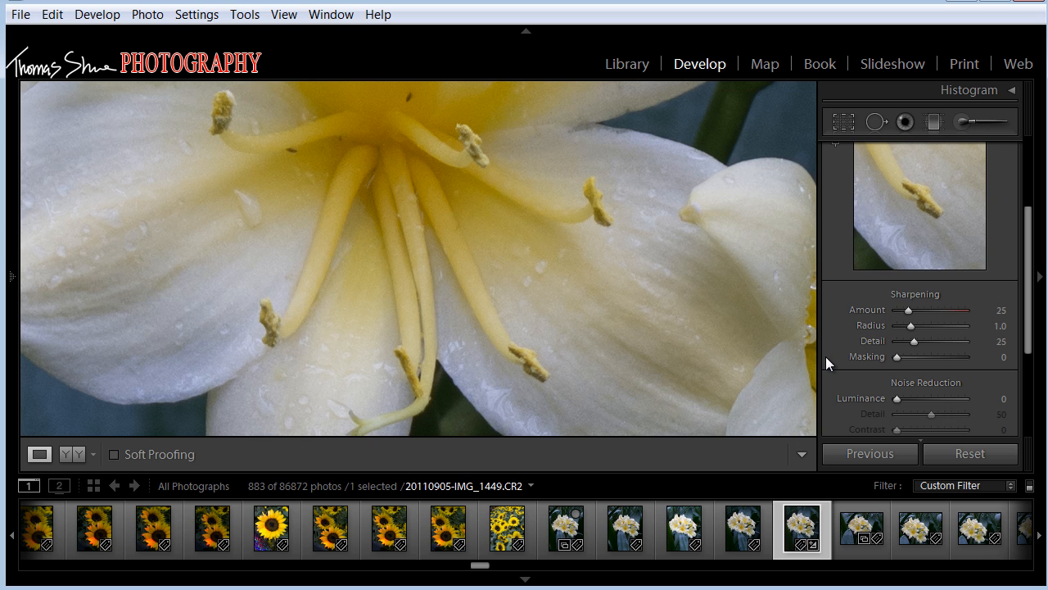
Examine the petal edges and the dark background below the flowers in the zoomed photo.
left_click_drag(692, 330, 581, 220)
left_click_drag(652, 283, 543, 216)
mouse_move(578, 257)
left_mouse_down()
mouse_move(554, 177)
mouse_move(582, 218)
left_mouse_up()
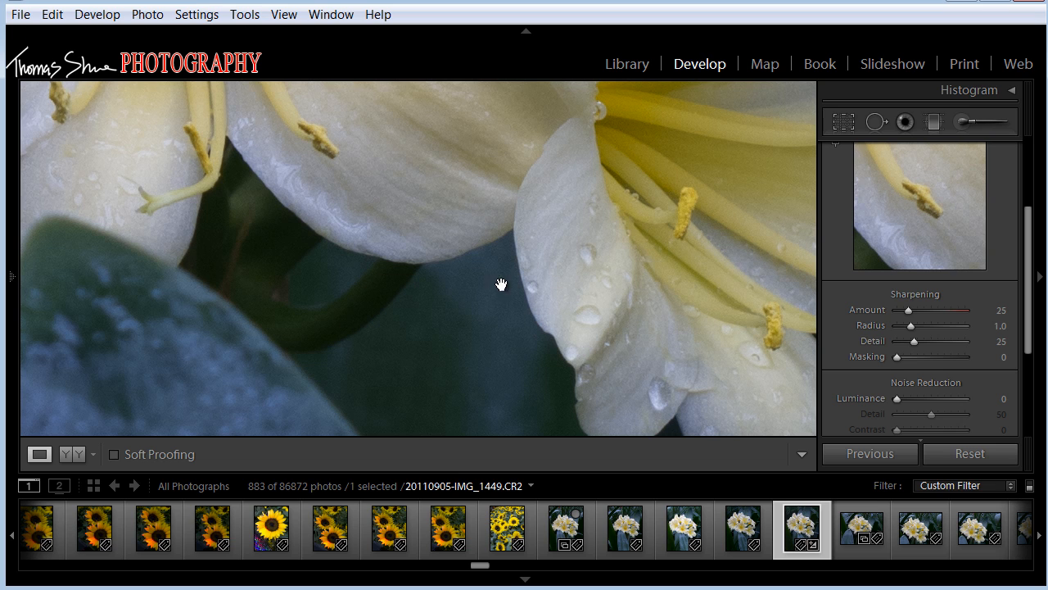
Preview the sharpening Amount in grayscale, lower it to 0 for comparison, and restore its default value.
left_click_drag(544, 276, 554, 265)
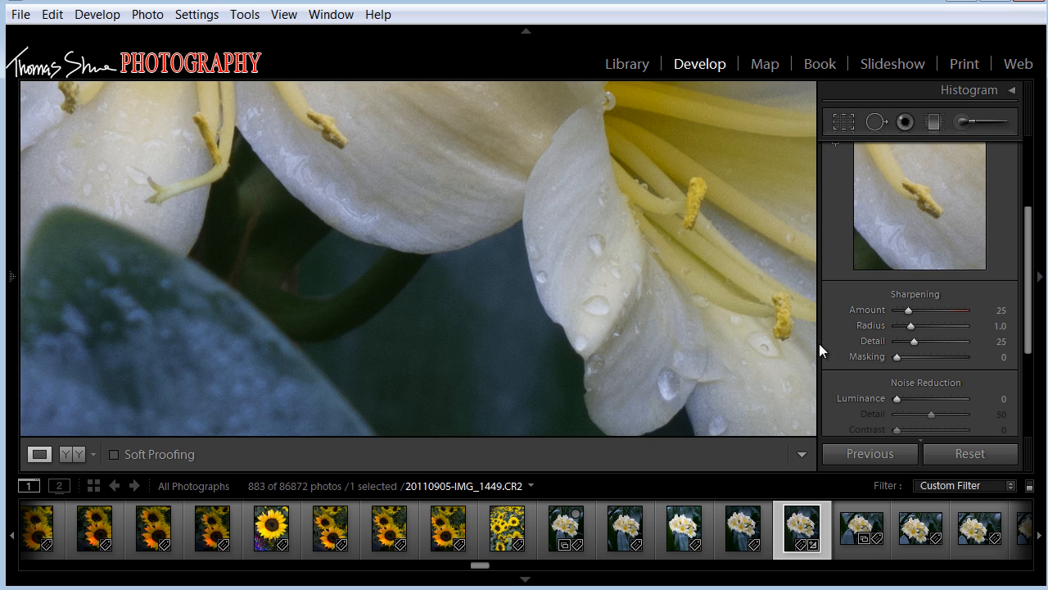
left_click(909, 311, "alt")
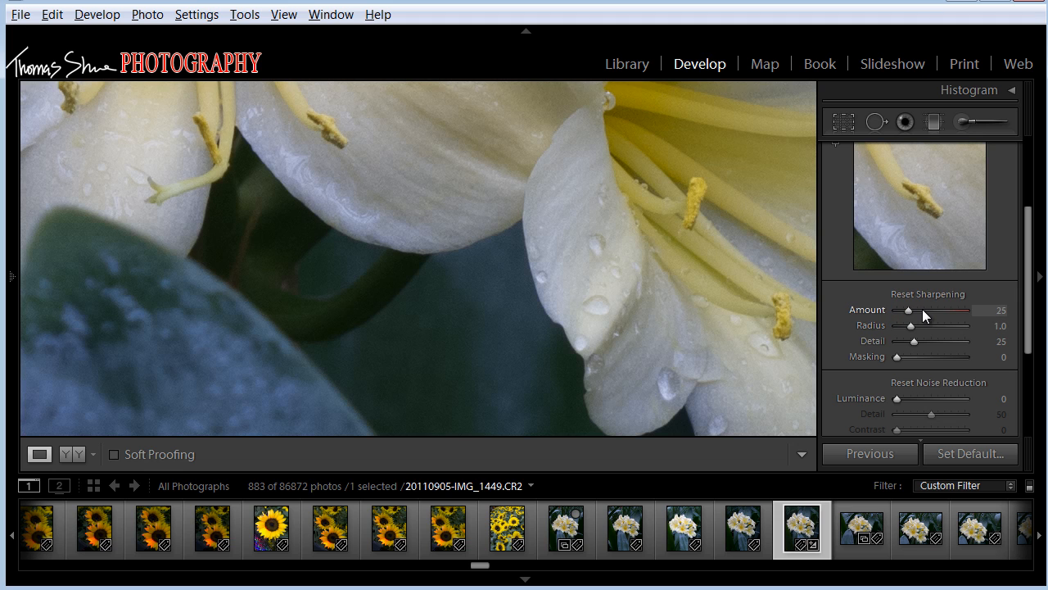
left_click(908, 309, "alt")
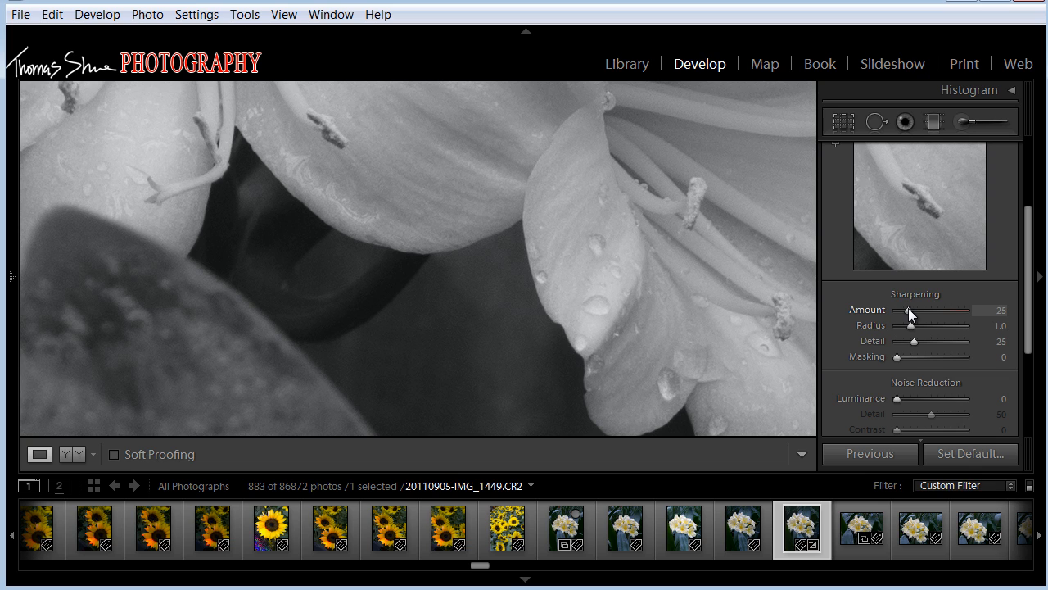
left_click_drag(908, 308, 895, 308)
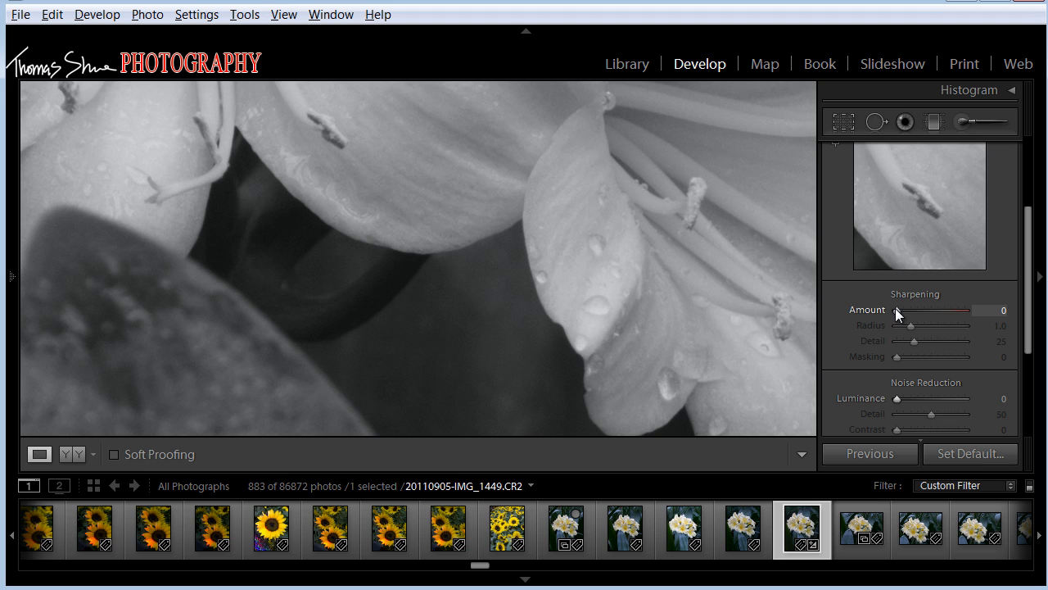
double_click(878, 308)
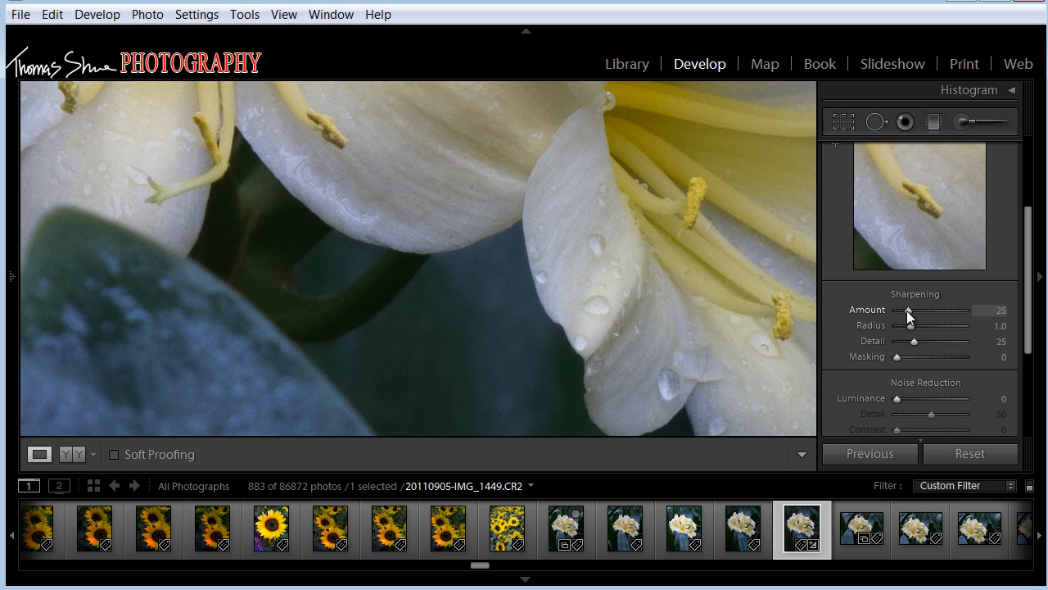
Raise the sharpening Amount to 150 in the grayscale preview for comparison, and settle it at 52.
key("alt")
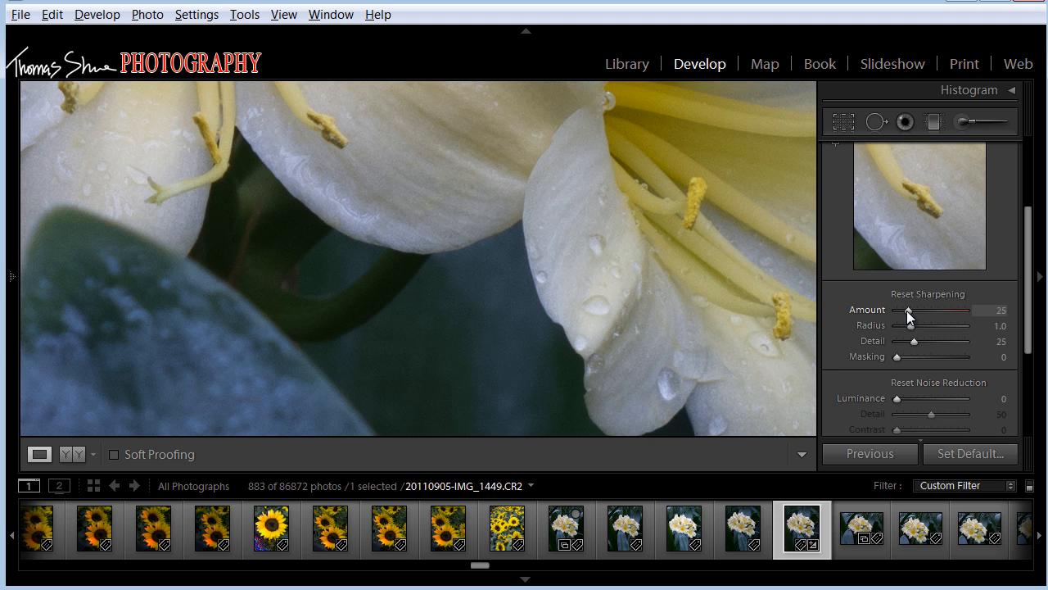
mouse_move(907, 310)
left_mouse_down()
mouse_move(889, 313)
mouse_move(919, 311)
left_mouse_up()
left_click_drag(918, 312, 964, 310)
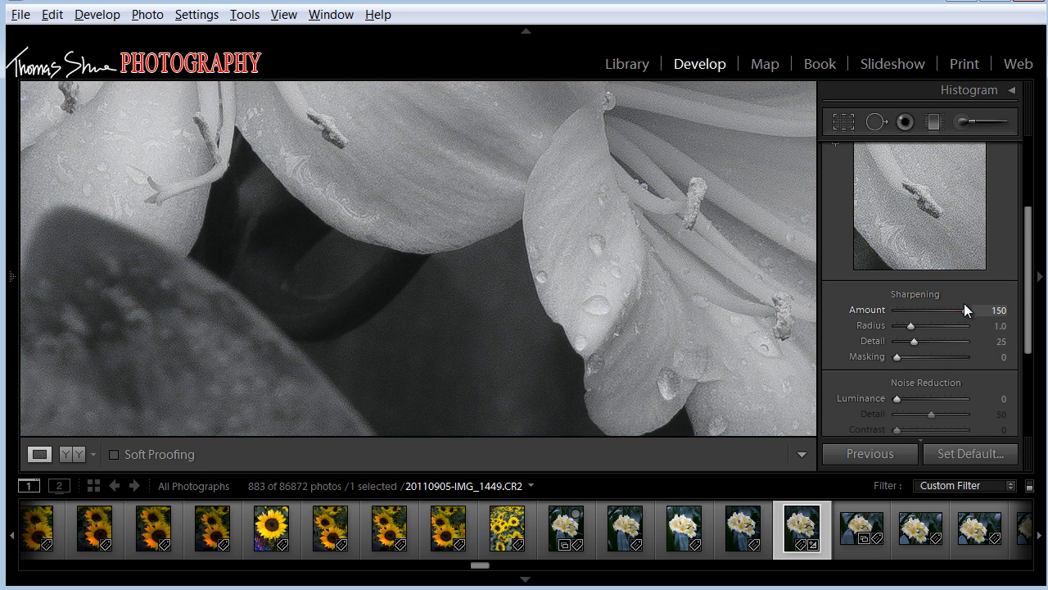
left_click_drag(963, 303, 922, 312)
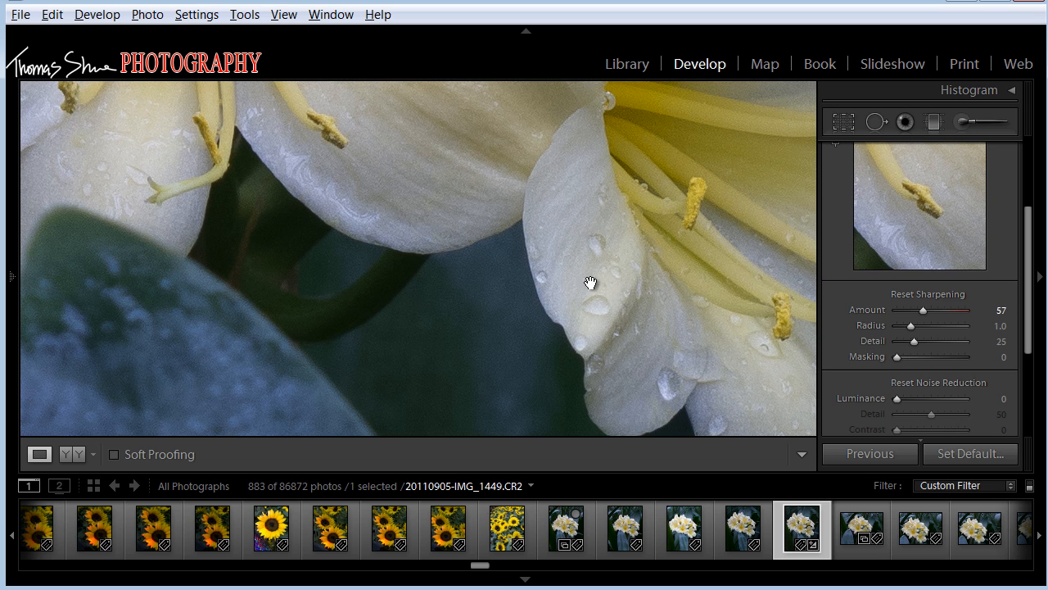
mouse_move(924, 308)
left_mouse_down()
mouse_move(901, 308)
mouse_move(932, 307)
mouse_move(922, 309)
left_mouse_up()
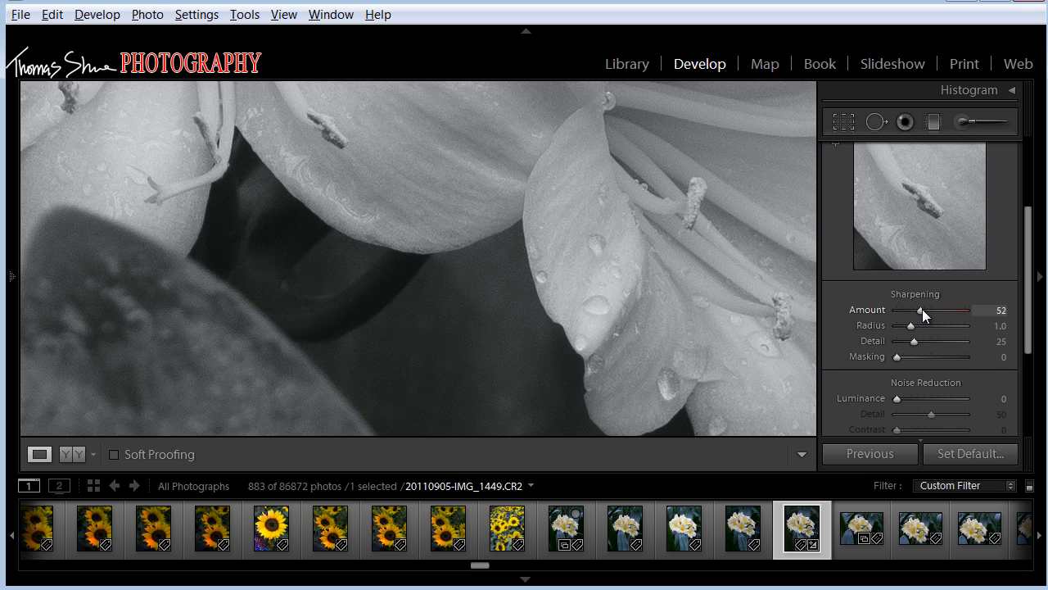
left_click_drag(922, 309, 922, 309)
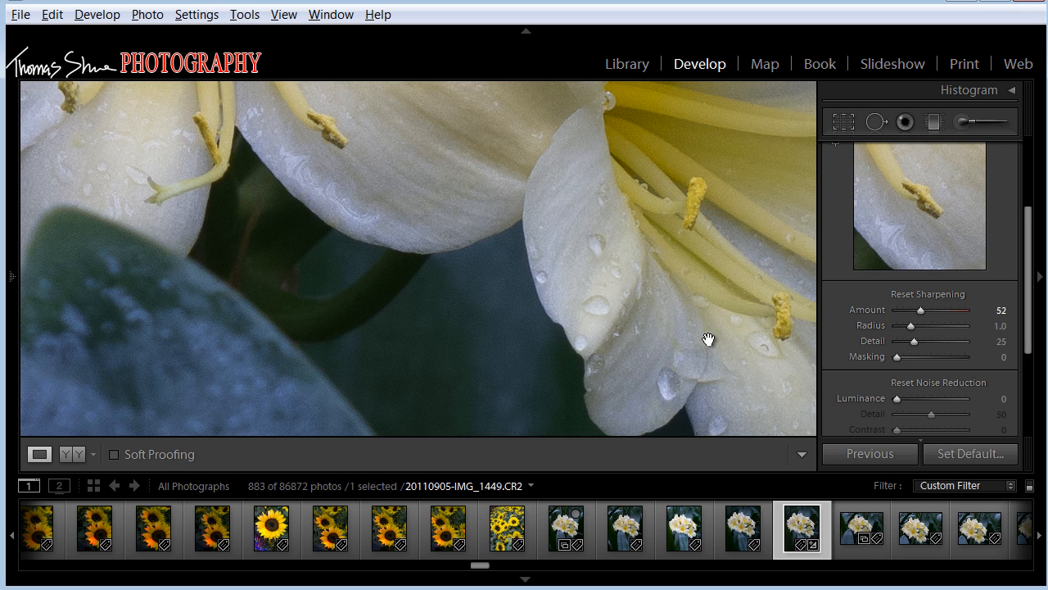
Compare sharpening Radius values from 0.5 to 2.1 in the gray edge preview, and set the Radius to 1.4.
left_click(910, 326, "alt")
left_click_drag(911, 326, 896, 325)
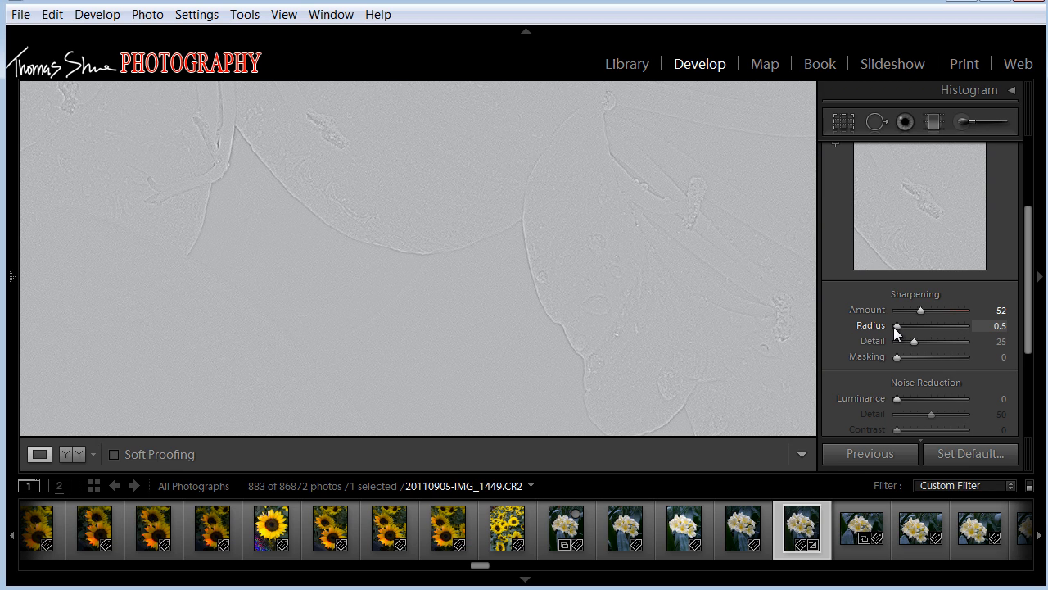
left_click_drag(894, 329, 942, 326)
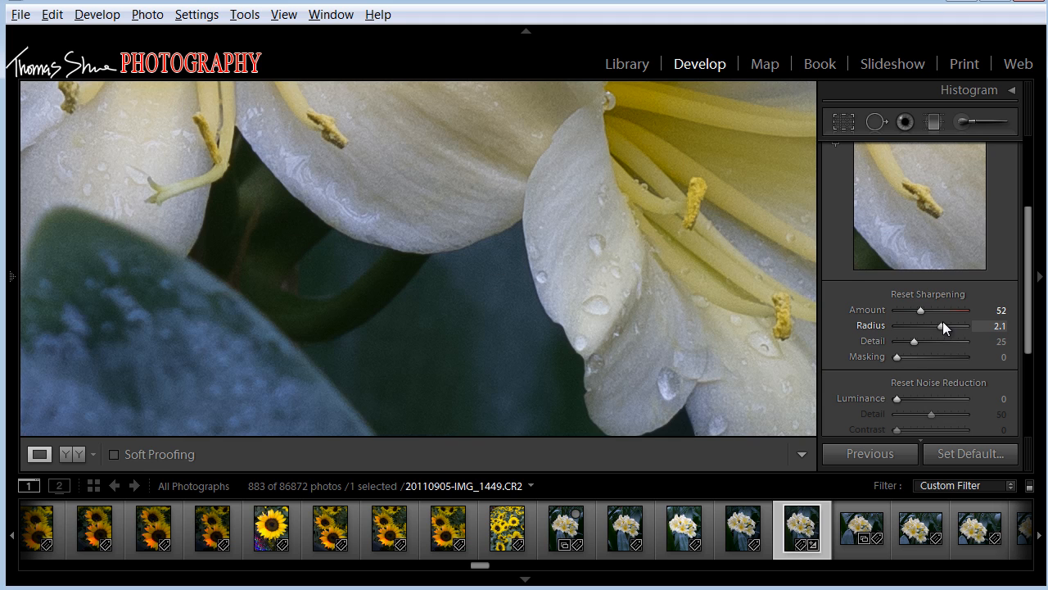
left_click_drag(939, 325, 918, 325)
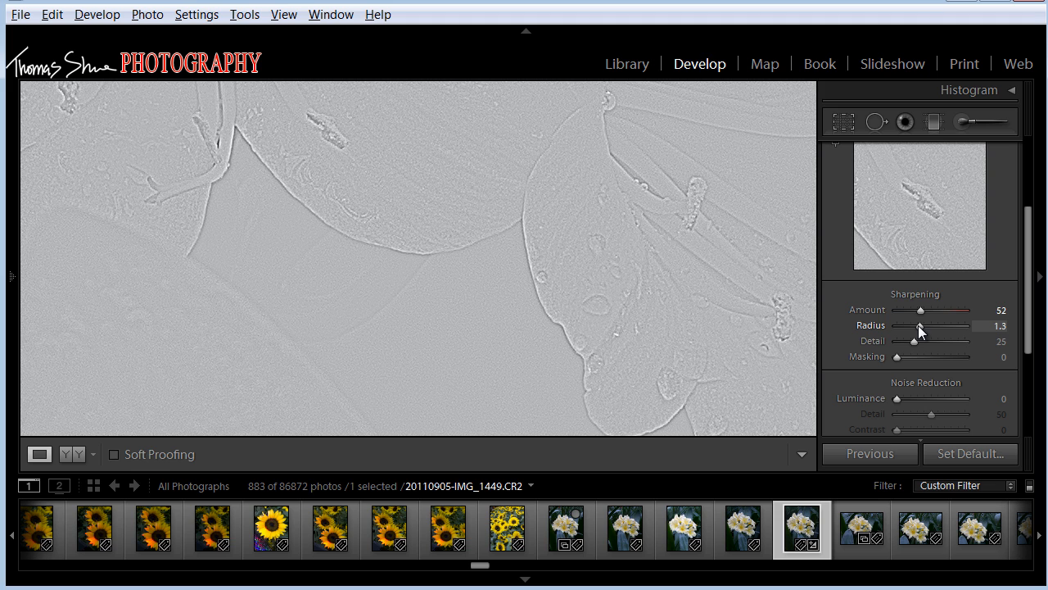
left_click_drag(919, 324, 919, 324)
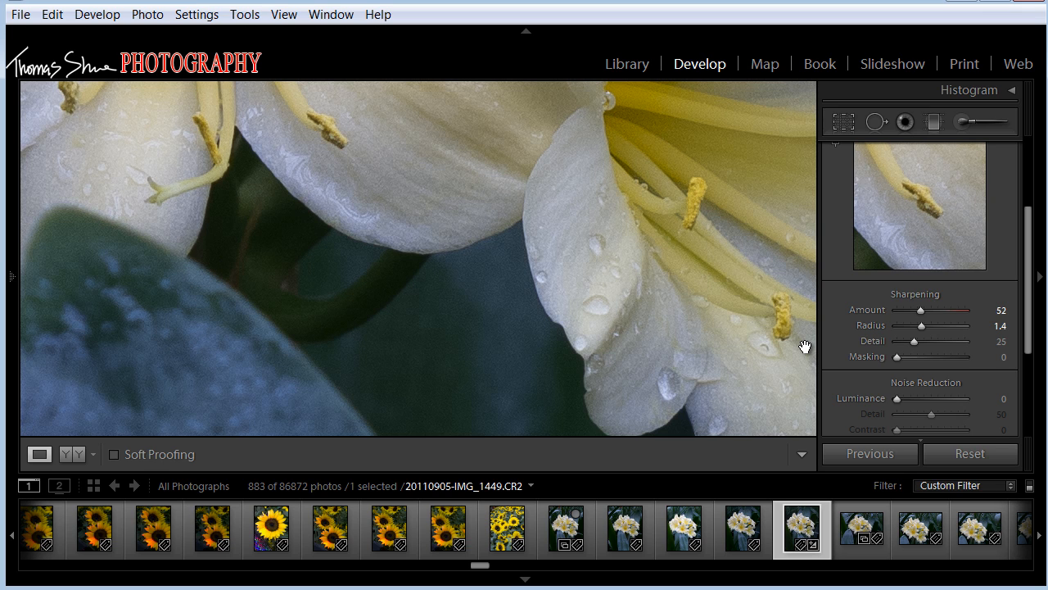
Try a sharpening Detail of 49 in the gray edge preview, and set the Detail to 33.
key("alt")
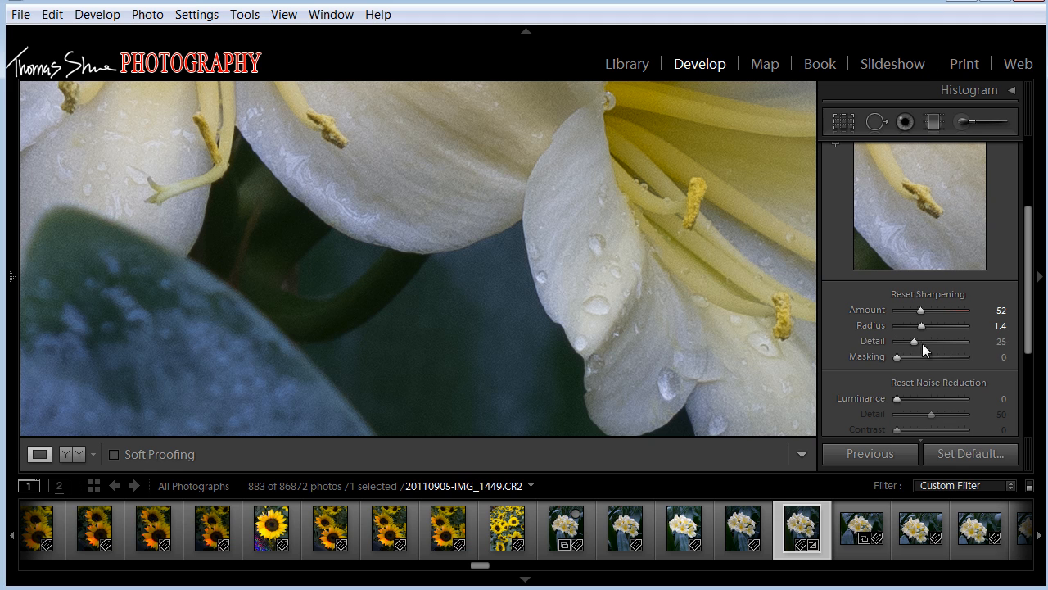
mouse_move(914, 338)
left_mouse_down()
mouse_move(886, 339)
mouse_move(917, 339)
left_mouse_up()
mouse_move(918, 340)
left_mouse_down()
mouse_move(877, 343)
mouse_move(931, 339)
left_mouse_up()
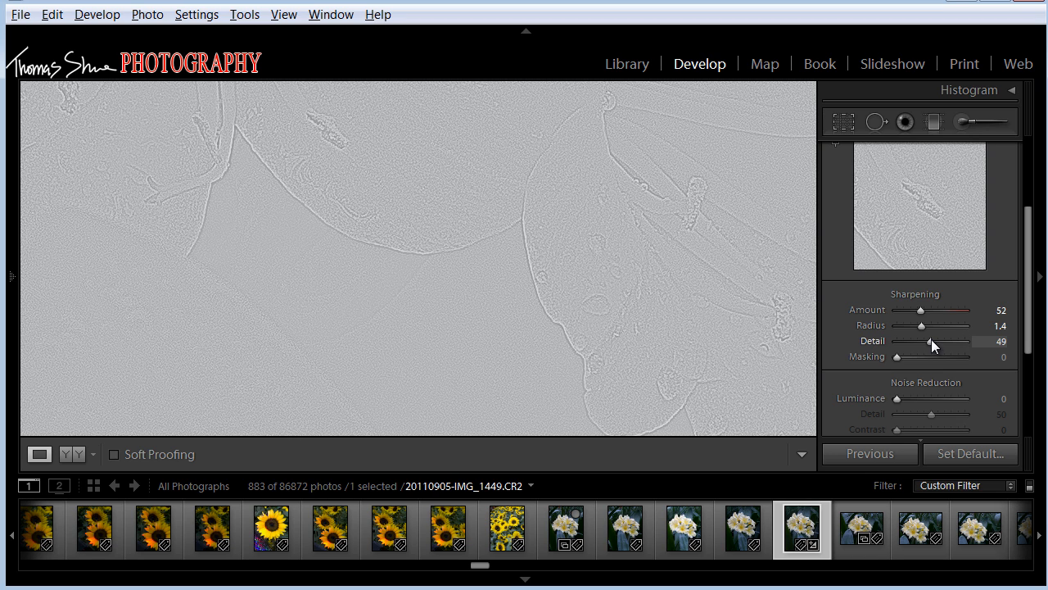
left_click_drag(931, 339, 914, 341)
mouse_move(915, 341)
left_mouse_down()
mouse_move(905, 342)
mouse_move(922, 338)
left_mouse_up()
left_click_drag(921, 338, 921, 338)
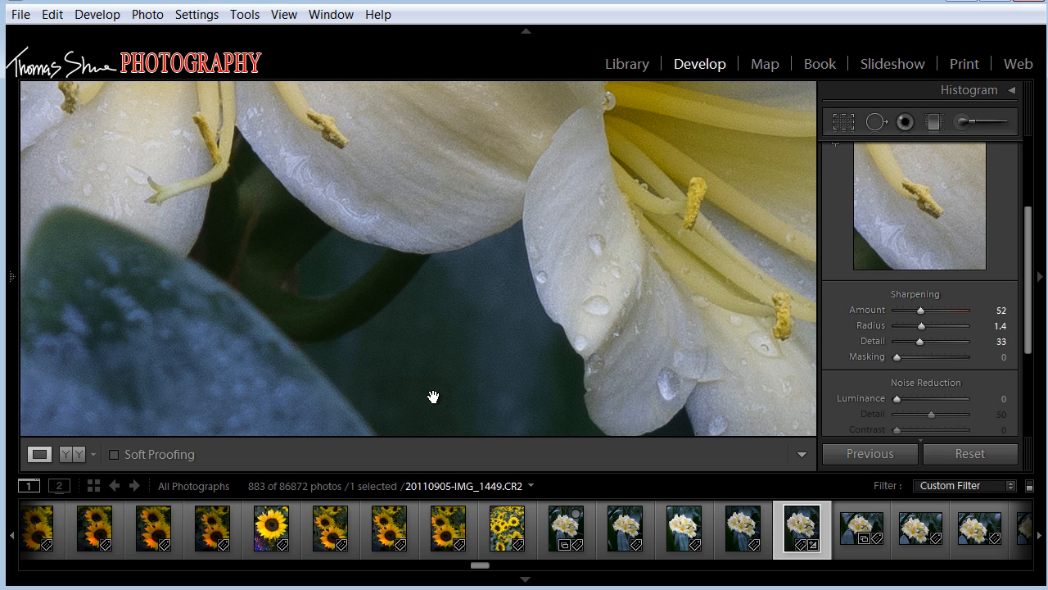
Set the sharpening Masking to 85 using the black-and-white mask preview, and inspect the lower petals and dark background.
key("alt")
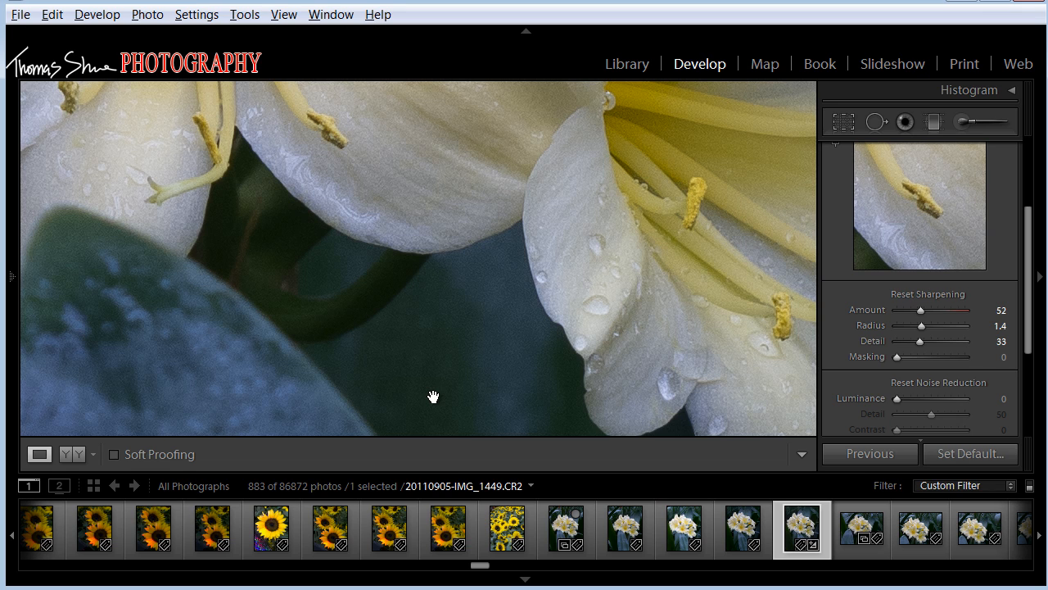
left_click(897, 357, "alt")
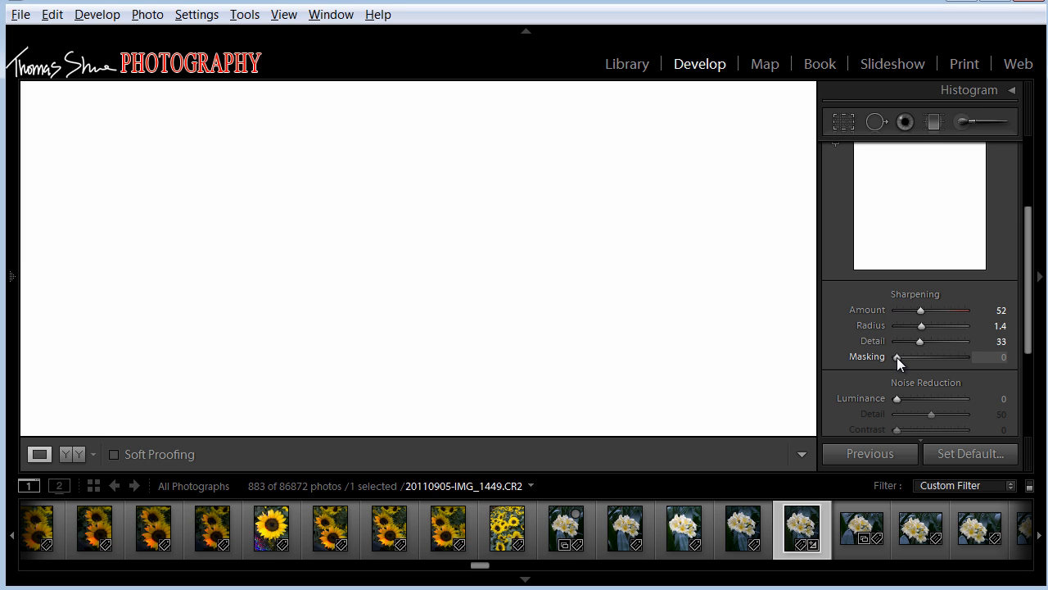
left_click_drag(896, 357, 954, 348)
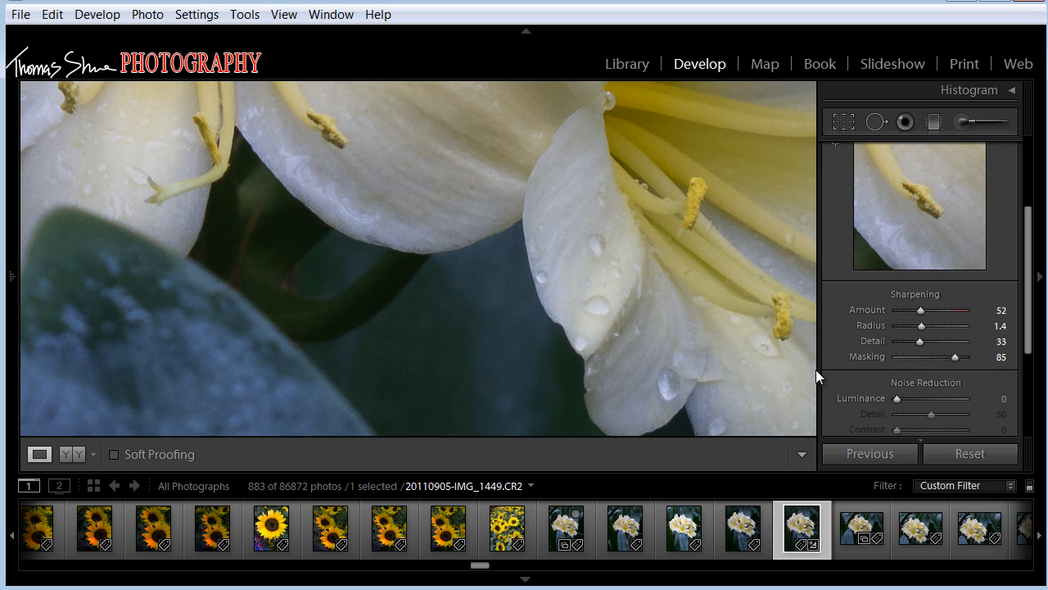
mouse_move(658, 375)
left_mouse_down()
mouse_move(653, 287)
mouse_move(475, 309)
mouse_move(466, 344)
mouse_move(494, 326)
mouse_move(445, 341)
mouse_move(454, 333)
mouse_move(445, 309)
mouse_move(506, 335)
mouse_move(545, 337)
mouse_move(520, 320)
mouse_move(456, 346)
mouse_move(412, 279)
mouse_move(421, 286)
mouse_move(376, 278)
mouse_move(386, 381)
mouse_move(486, 338)
mouse_move(494, 360)
left_mouse_up()
mouse_move(658, 347)
left_mouse_down()
mouse_move(466, 312)
mouse_move(480, 262)
left_mouse_up()
mouse_move(492, 300)
left_mouse_down()
mouse_move(515, 304)
mouse_move(527, 332)
mouse_move(542, 324)
mouse_move(543, 296)
left_mouse_up()
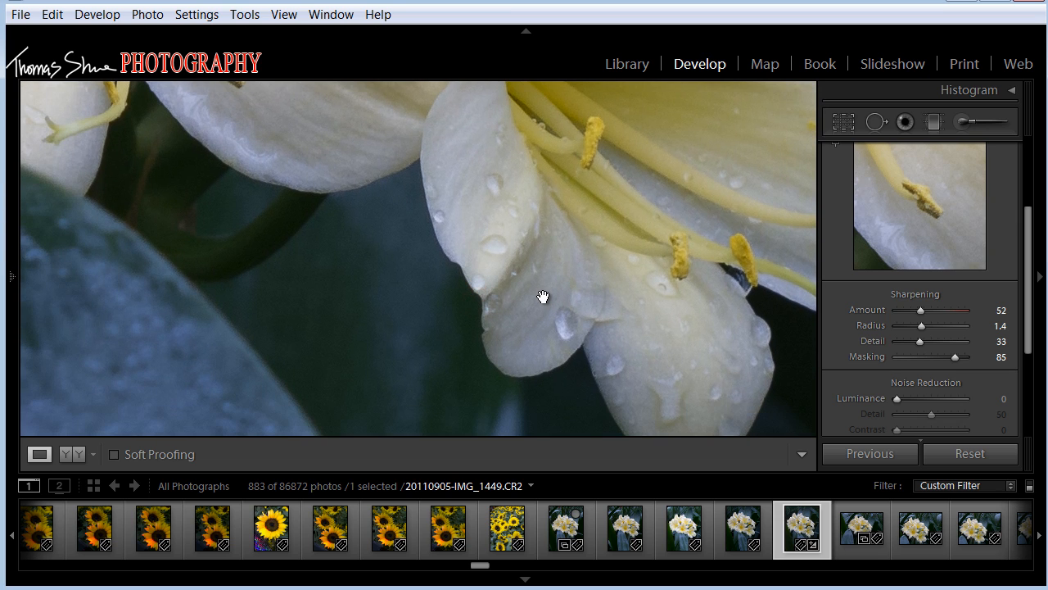